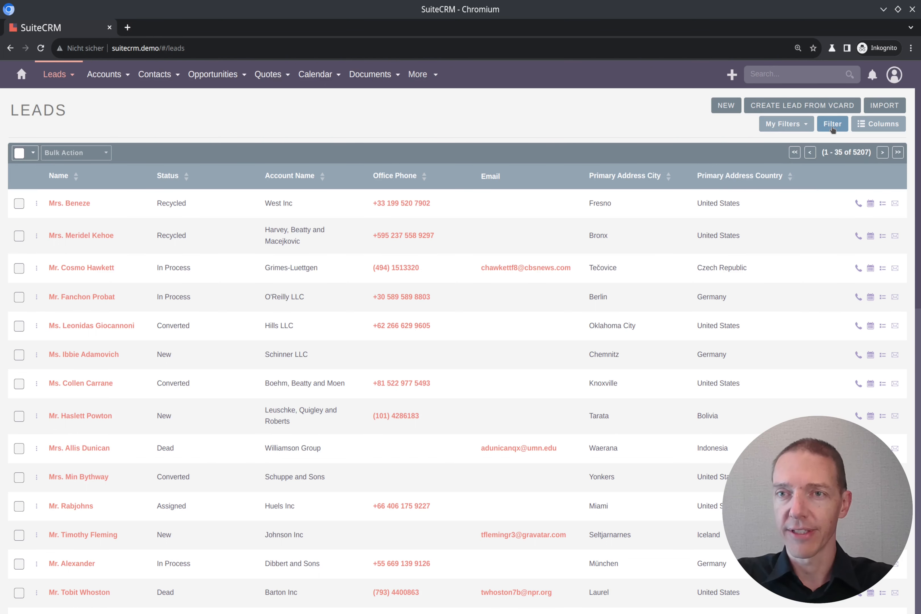
# - Filter the leads list by the city Frankfurt
pyautogui.click(833, 126)
pyautogui.click(650, 237)
pyautogui.write('Frankfurt')
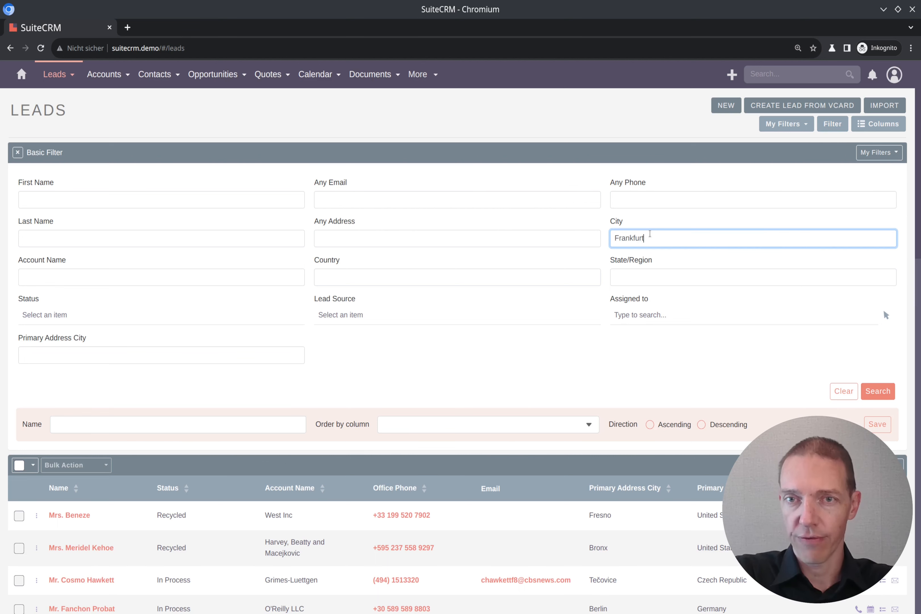
pyautogui.click(887, 391)
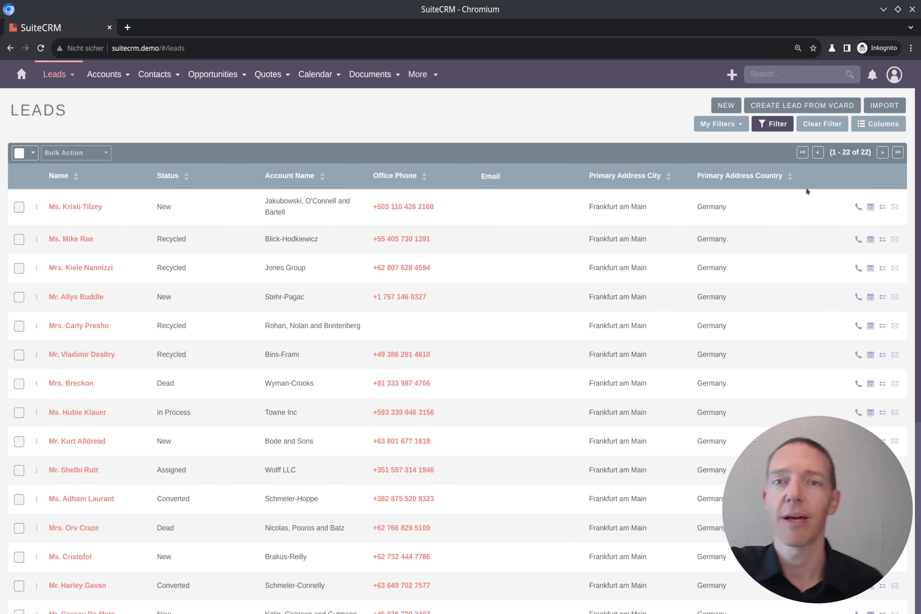
# - Copy the word Frankfurt from the first lead's primary address city and run a global search for it
pyautogui.doubleClick(590, 206)
pyautogui.hotkey('ctrl', 'c')
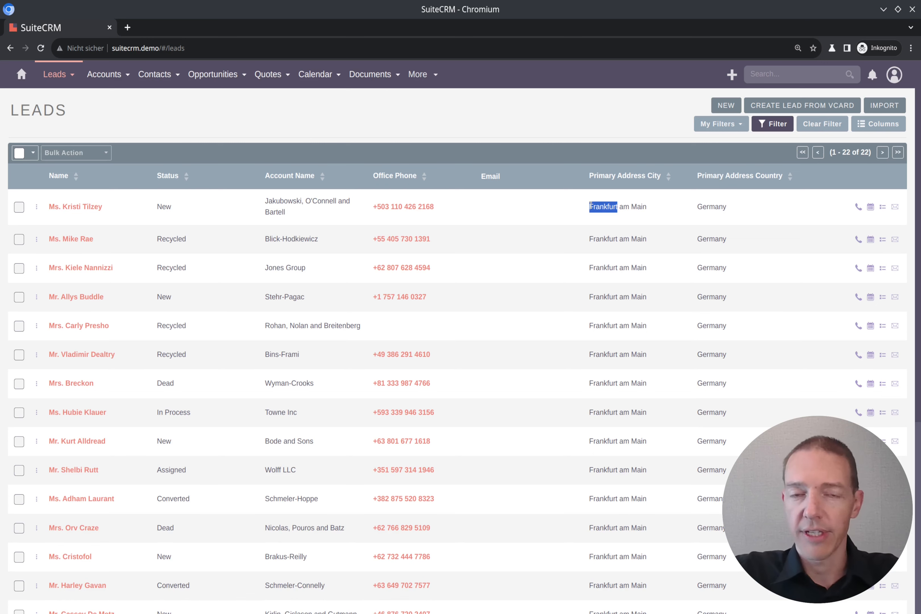
pyautogui.click(787, 72)
pyautogui.hotkey('ctrl', 'v')
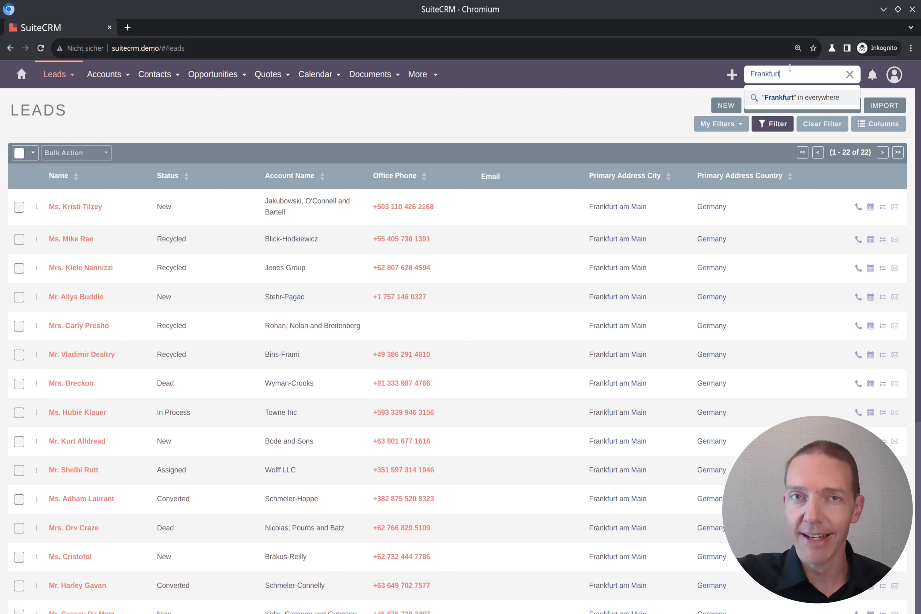
pyautogui.press('Return')
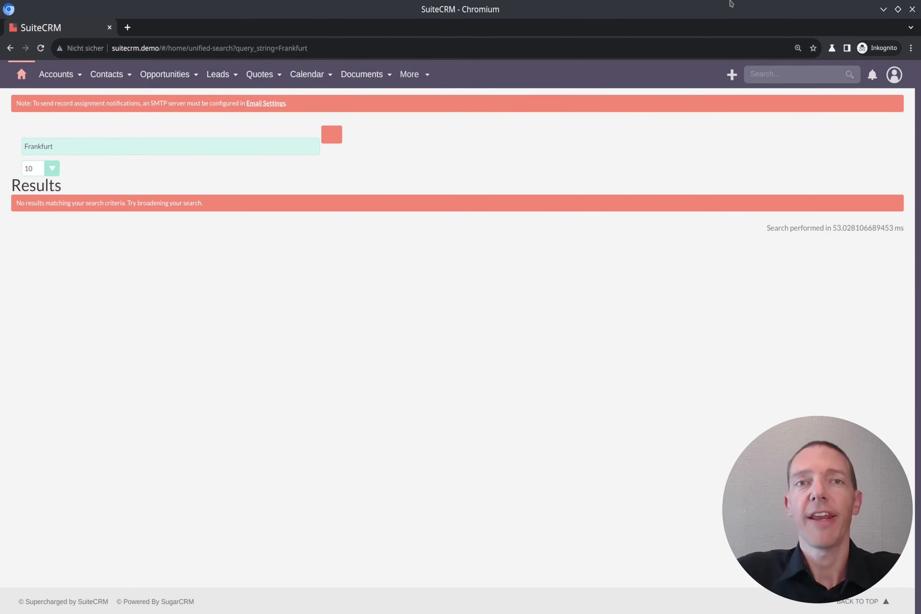
# - Switch to the Konsole terminal and change to the directory public/legacy/custom/modules/Leads/metadata/
pyautogui.hotkey('alt', 'Tab')
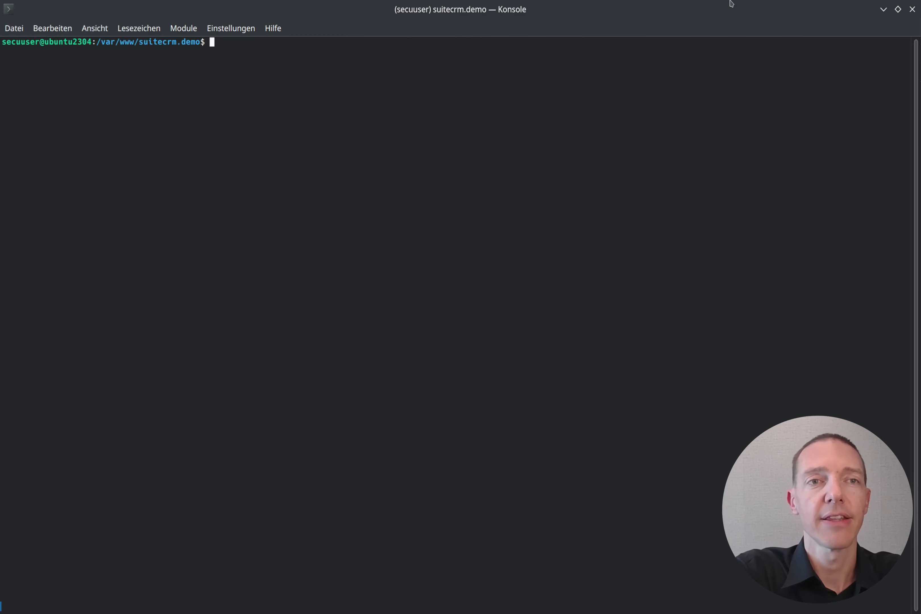
pyautogui.write('cd public/')
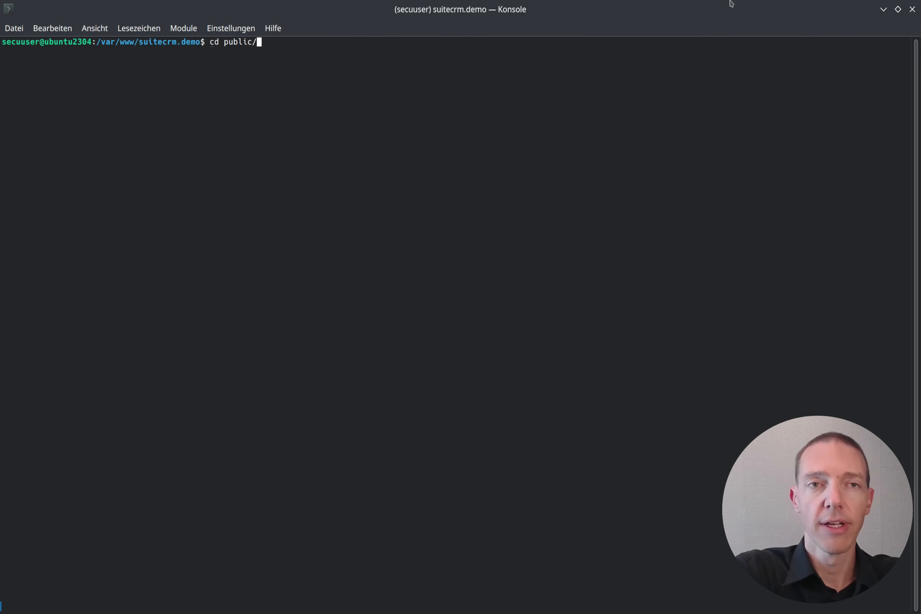
pyautogui.write('leg')
pyautogui.press('Tab')
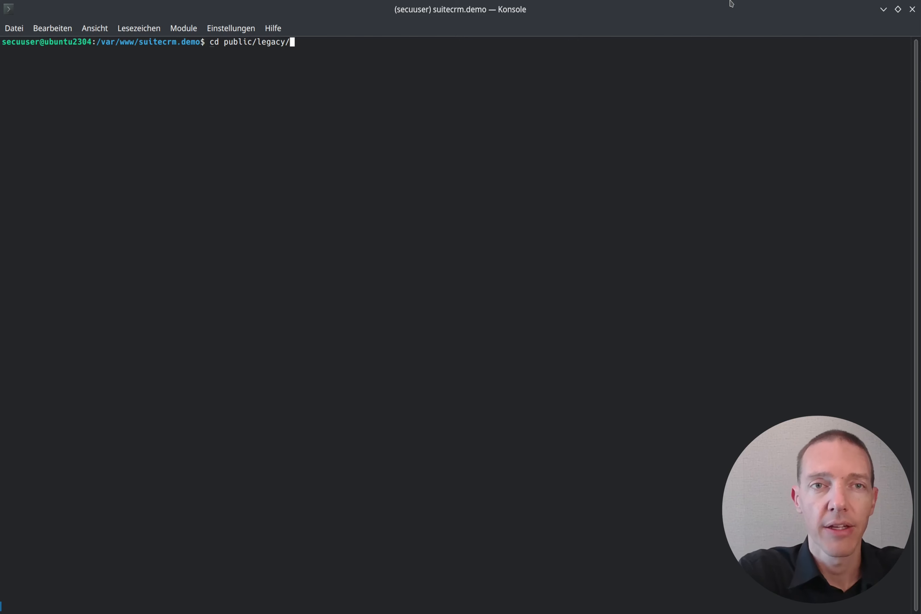
pyautogui.write('cus')
pyautogui.press('Tab')
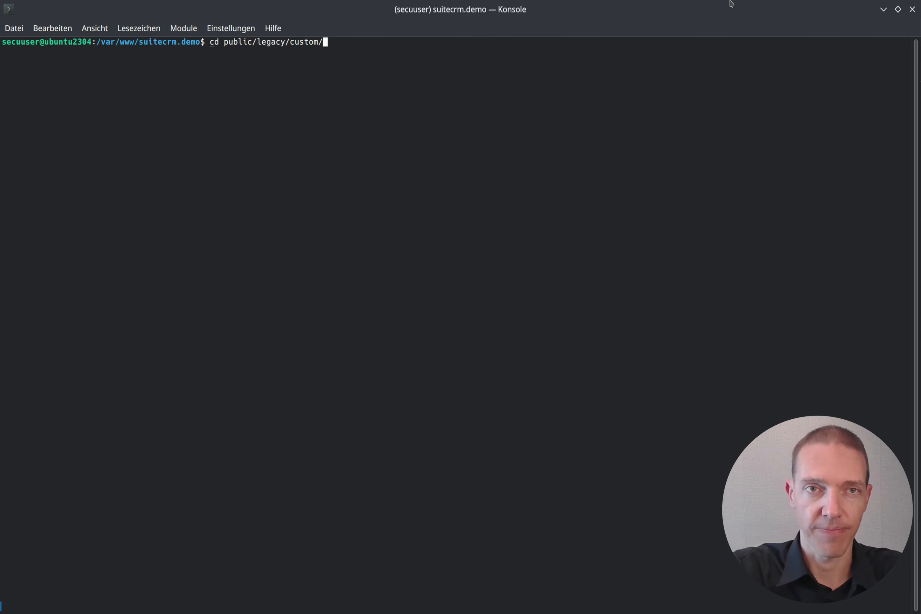
pyautogui.write('mod')
pyautogui.press('Tab')
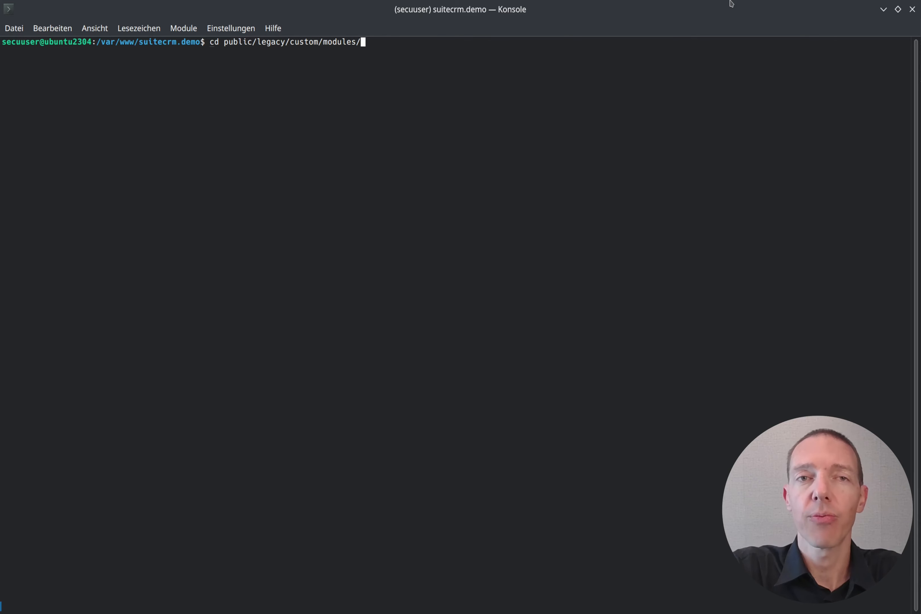
pyautogui.press('Tab')
pyautogui.press('Tab')
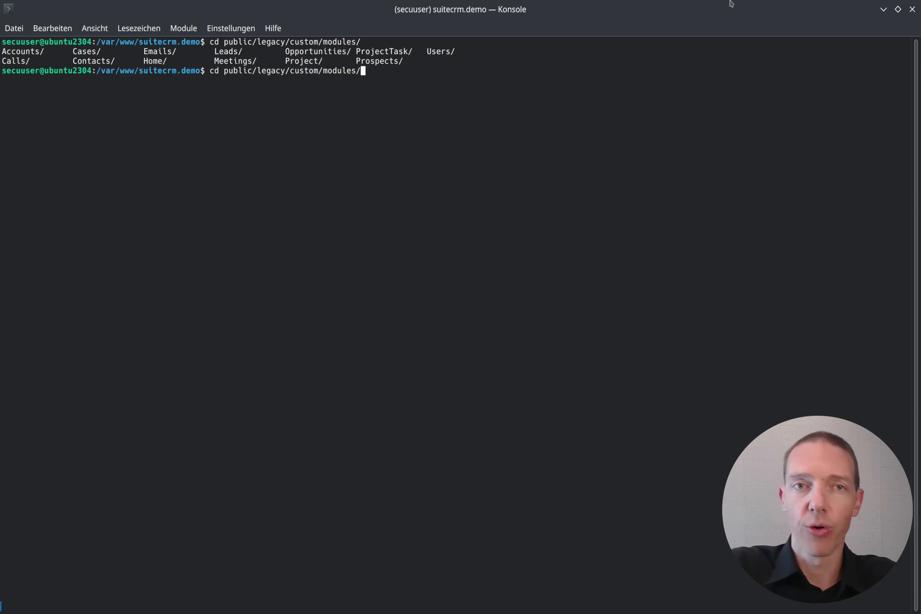
pyautogui.write('Lea')
pyautogui.press('Tab')
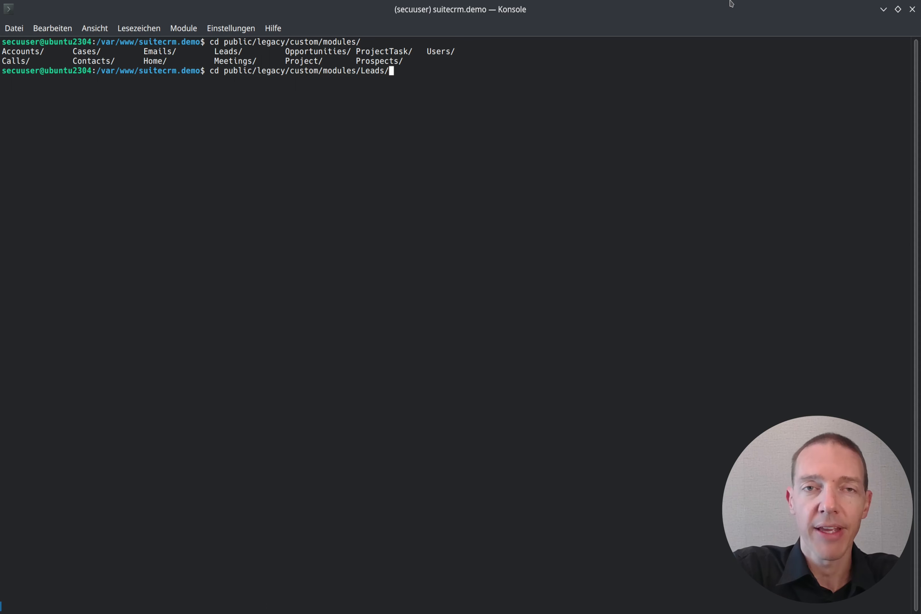
pyautogui.press('Tab')
pyautogui.press('Tab')
pyautogui.write('met')
pyautogui.press('Tab')
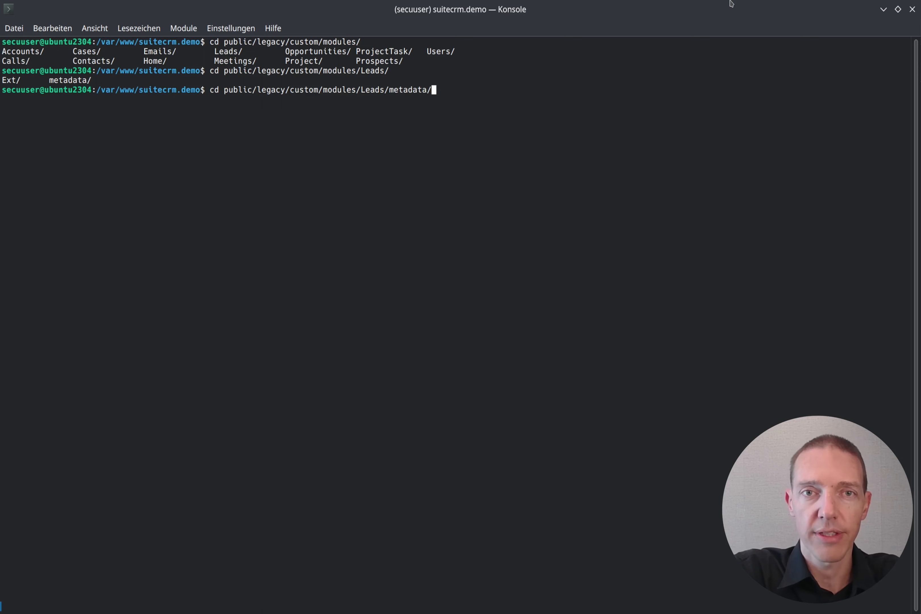
pyautogui.press('Return')
# - List the metadata directory's files with ls -alh and open SearchFields.php in vi with sudo
pyautogui.write('ls -alh')
pyautogui.press('Return')
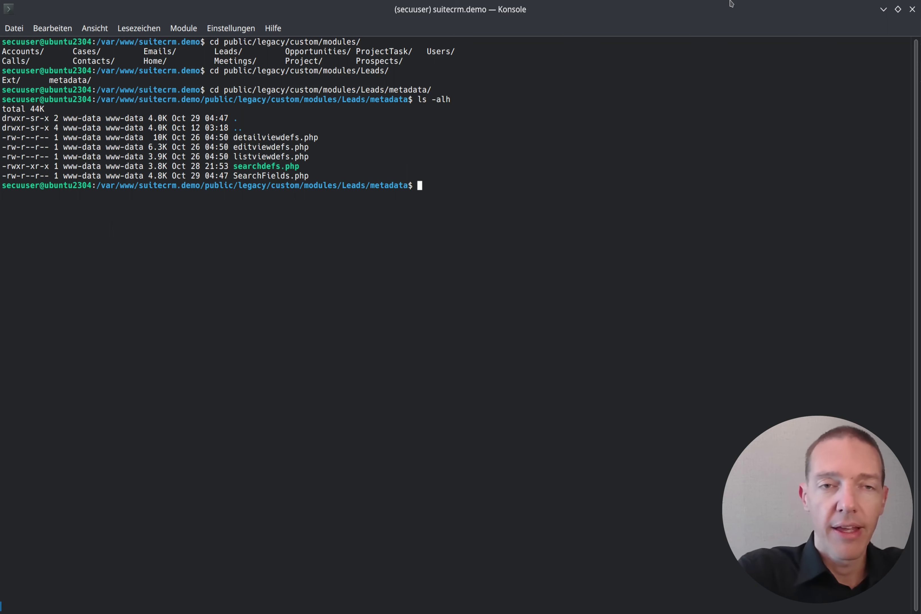
pyautogui.write('sudo ')
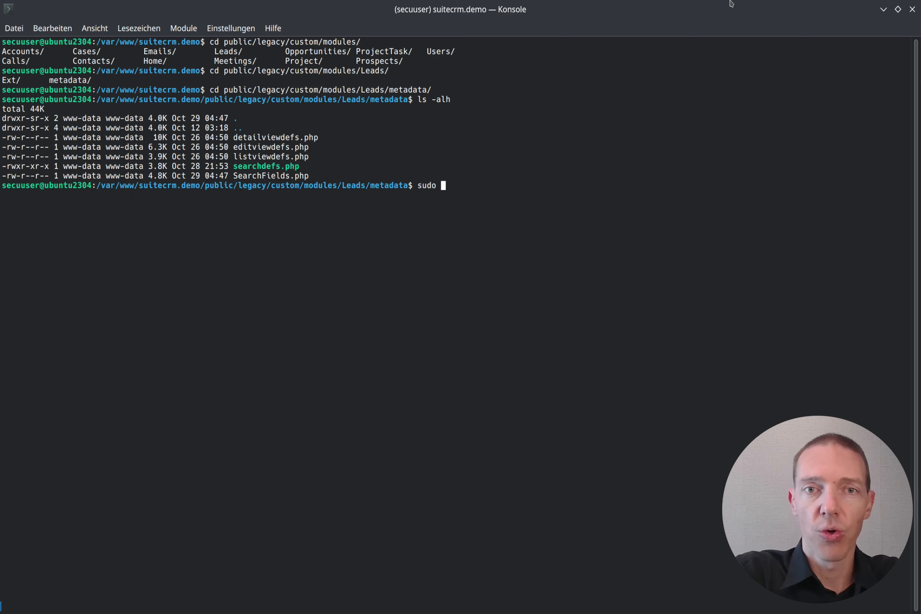
pyautogui.write('vi Sui')
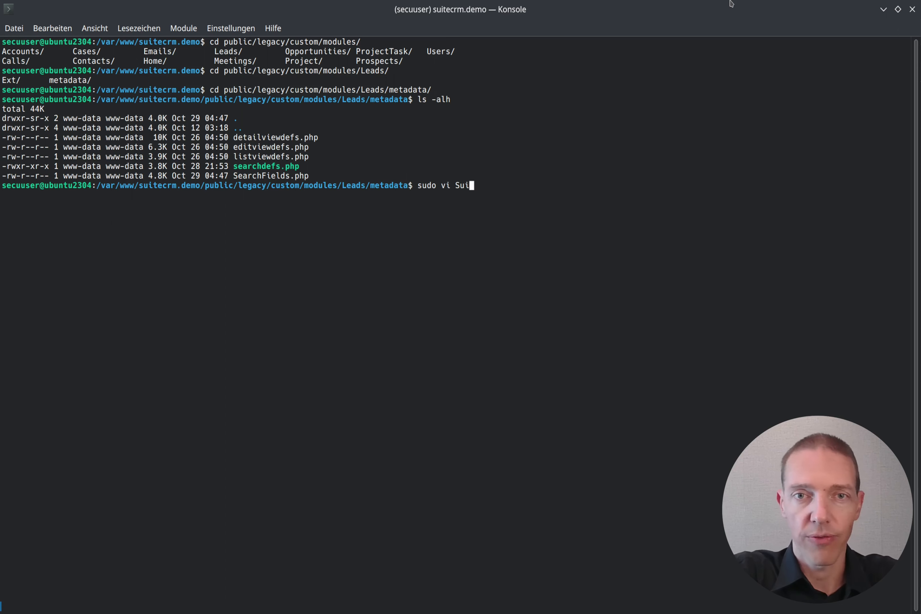
pyautogui.press('BackSpace')
pyautogui.press('BackSpace')
pyautogui.write('ea')
pyautogui.press('Tab')
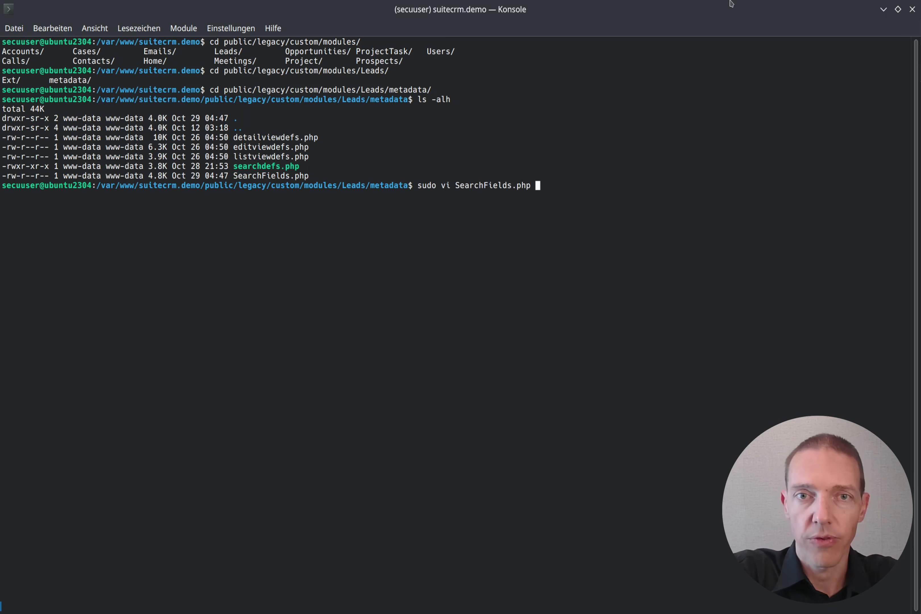
pyautogui.press('Return')
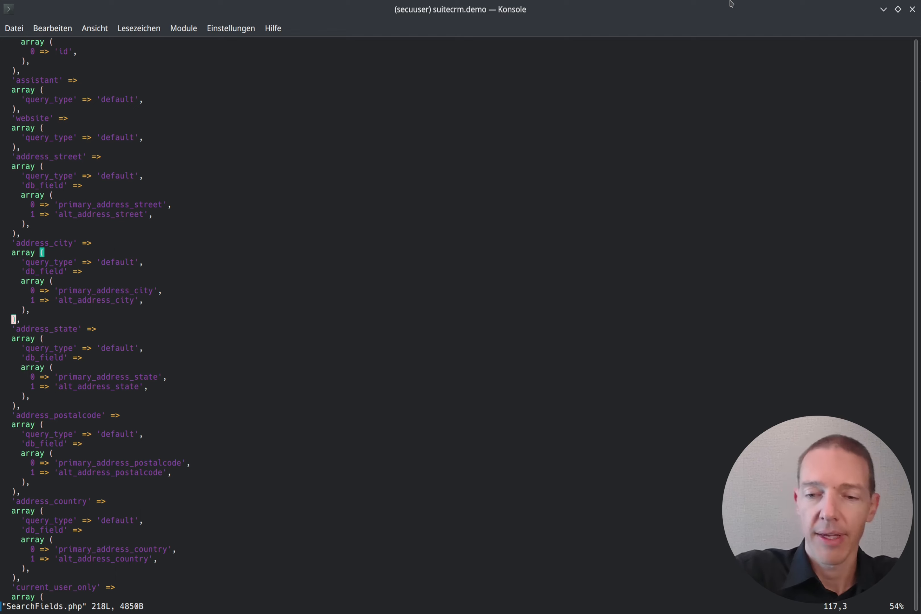
# - Examine the search_name entry near the start of SearchFields.php, including its db_field array and its force_unifiedsearch setting
pyautogui.press('pageup')
pyautogui.press('pageup')
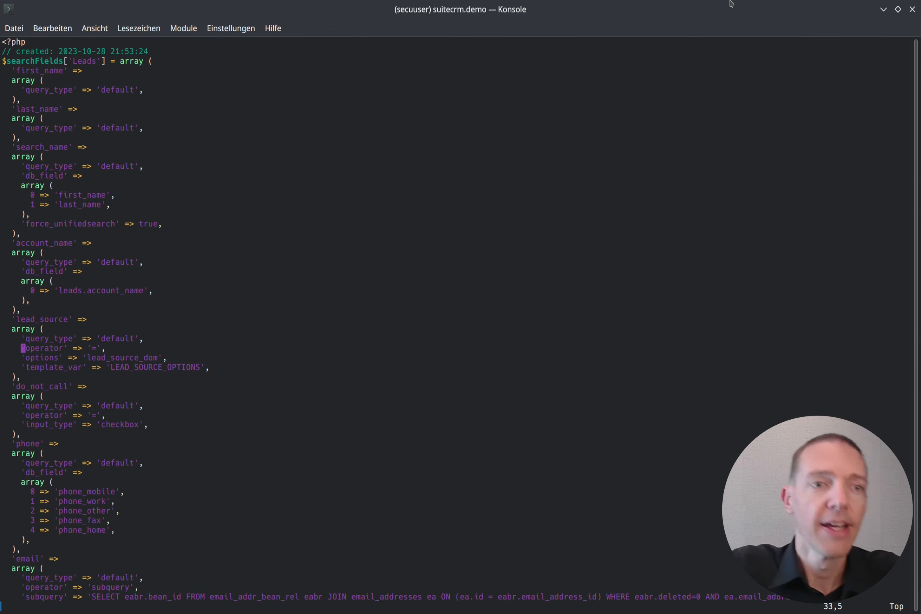
pyautogui.press('Down')
pyautogui.press('Down')
pyautogui.press('Down')
pyautogui.press('Down')
pyautogui.press('Down')
pyautogui.press('Down')
pyautogui.press('Down')
pyautogui.press('Down')
pyautogui.press('Down')
pyautogui.press('Down')
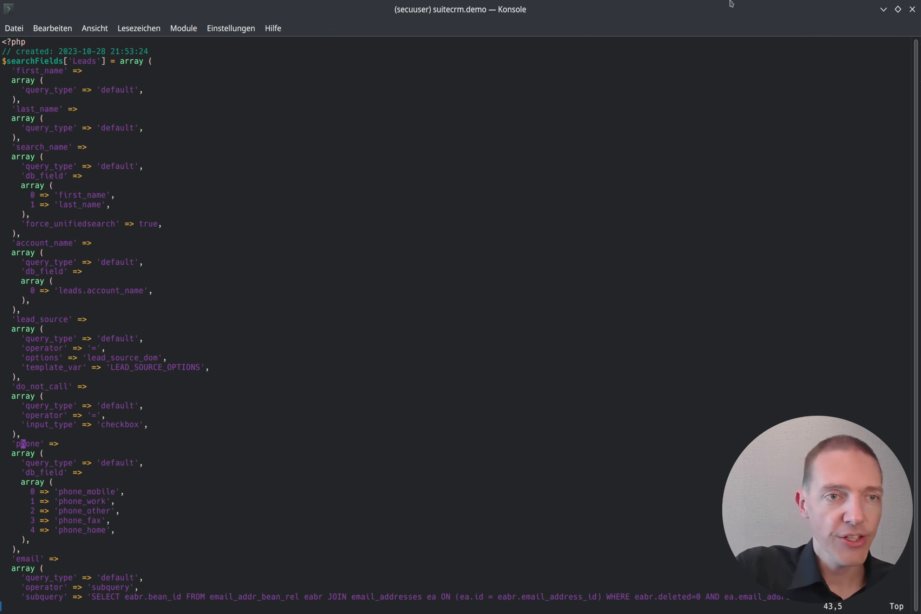
pyautogui.press('Up')
pyautogui.press('Up')
pyautogui.press('Up')
pyautogui.press('Up')
pyautogui.press('Up')
pyautogui.press('Up')
pyautogui.press('Up')
pyautogui.press('Up')
pyautogui.press('Up')
pyautogui.press('Up')
pyautogui.press('Up')
pyautogui.press('Up')
pyautogui.press('Up')
pyautogui.press('Up')
pyautogui.press('Up')
pyautogui.press('Up')
pyautogui.press('Up')
pyautogui.press('Up')
pyautogui.press('Up')
pyautogui.press('Up')
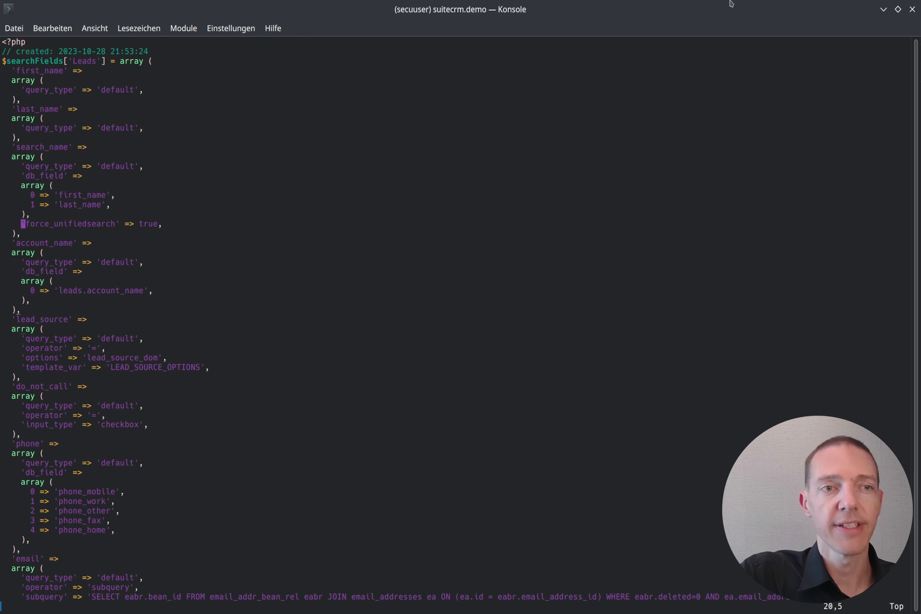
pyautogui.press('Up')
pyautogui.press('Up')
pyautogui.press('Up')
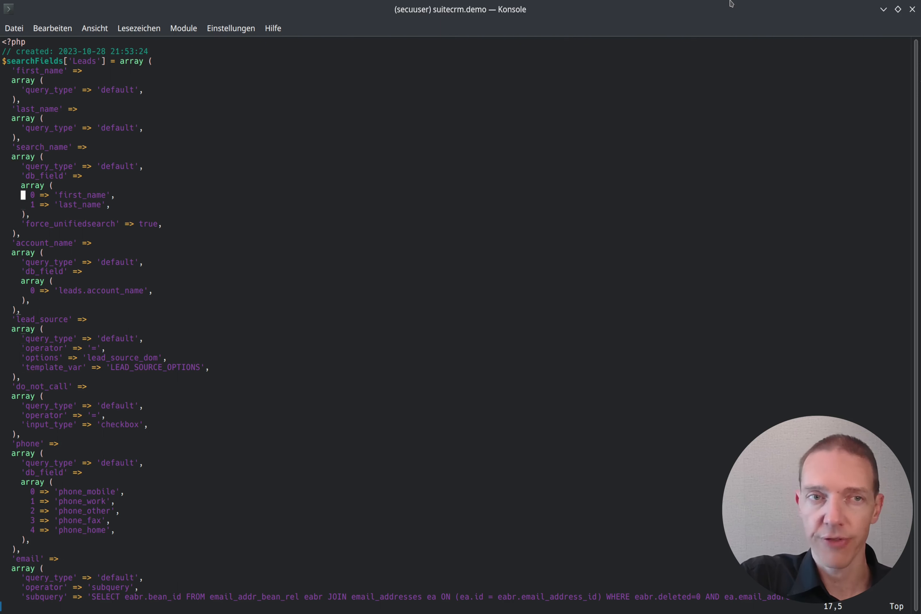
pyautogui.press('Down')
pyautogui.press('Down')
pyautogui.press('Down')
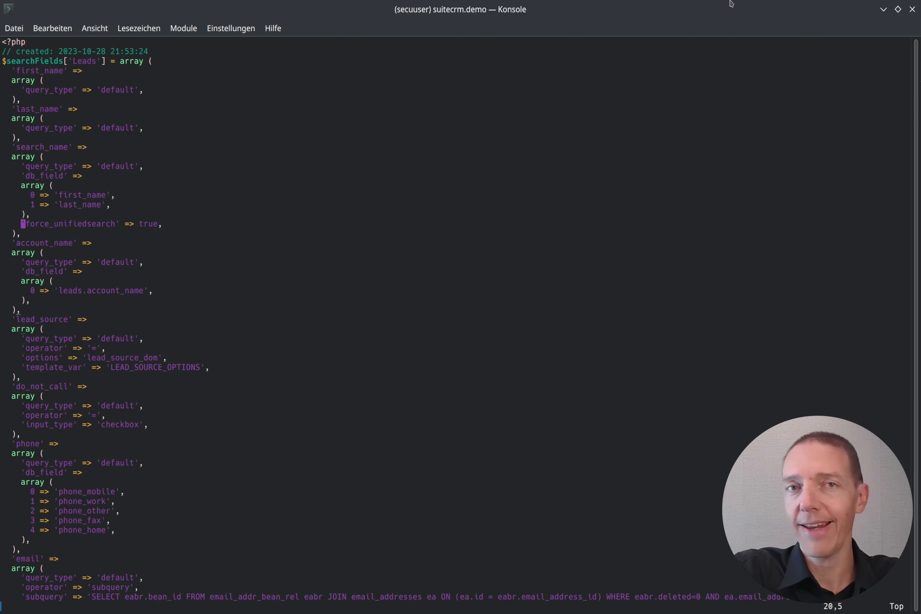
# - Find the address_city entry and add the line 'force_unifiedsearch' => true, after its db_field array
pyautogui.press('/')
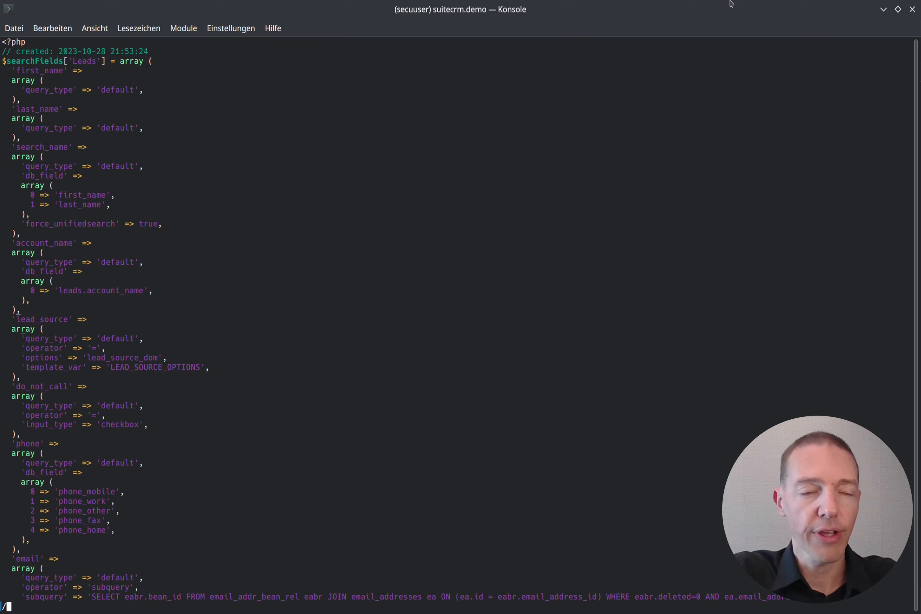
pyautogui.write('city')
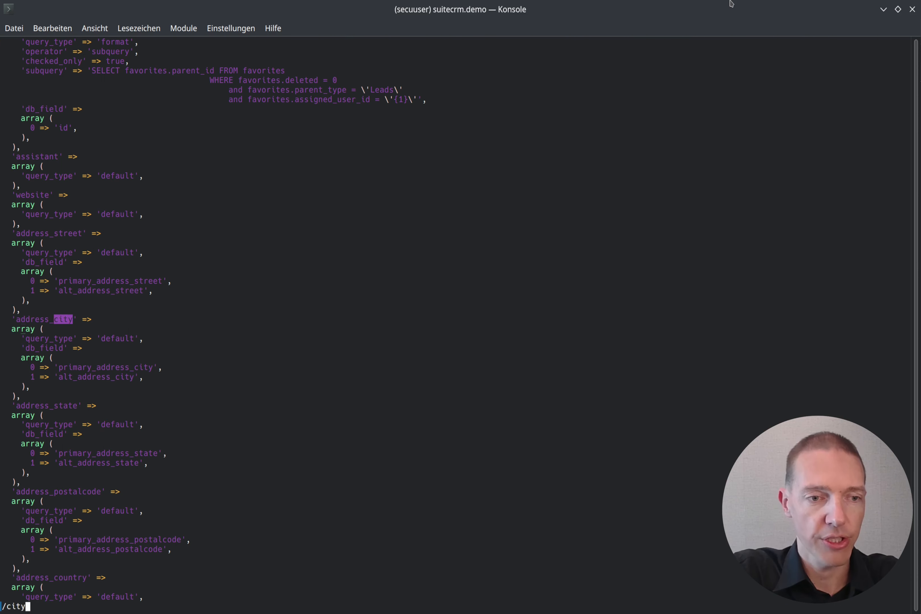
pyautogui.press('Return')
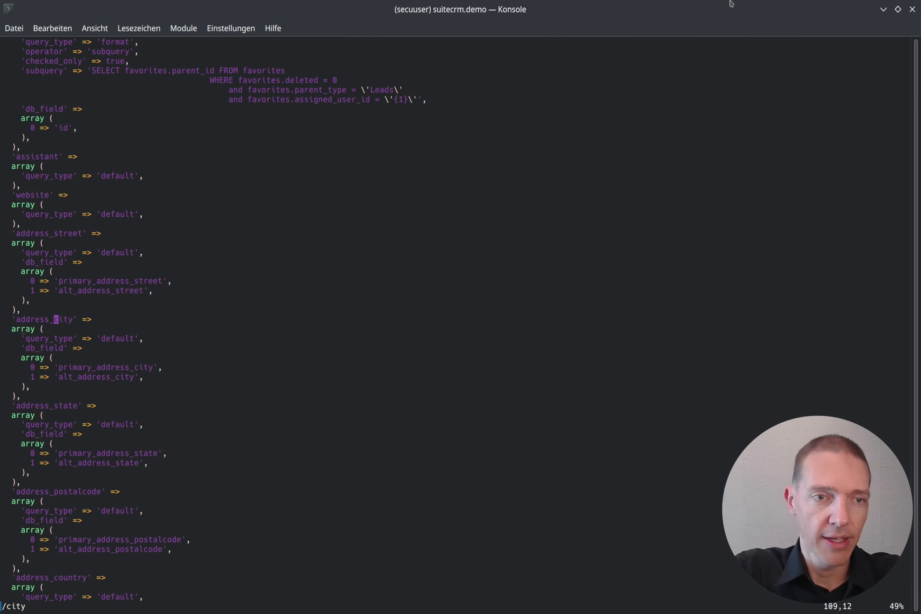
pyautogui.press('j')
pyautogui.press('j')
pyautogui.press('j')
pyautogui.press('j')
pyautogui.press('j')
pyautogui.press('j')
pyautogui.press('j')
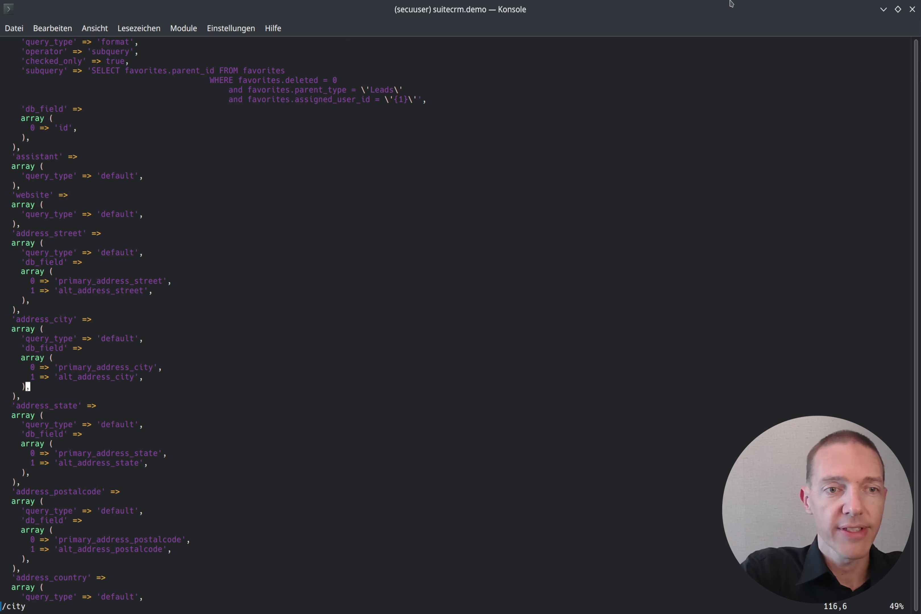
pyautogui.press('A')
pyautogui.press('Return')
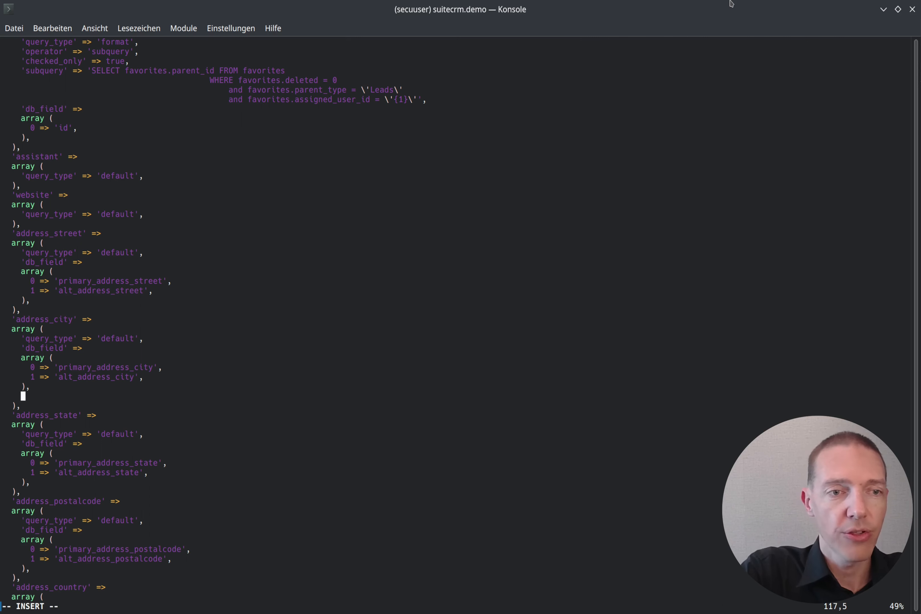
pyautogui.write("'four")
pyautogui.press('BackSpace')
pyautogui.press('BackSpace')
pyautogui.press('BackSpace')
pyautogui.press('BackSpace')
pyautogui.write('four')
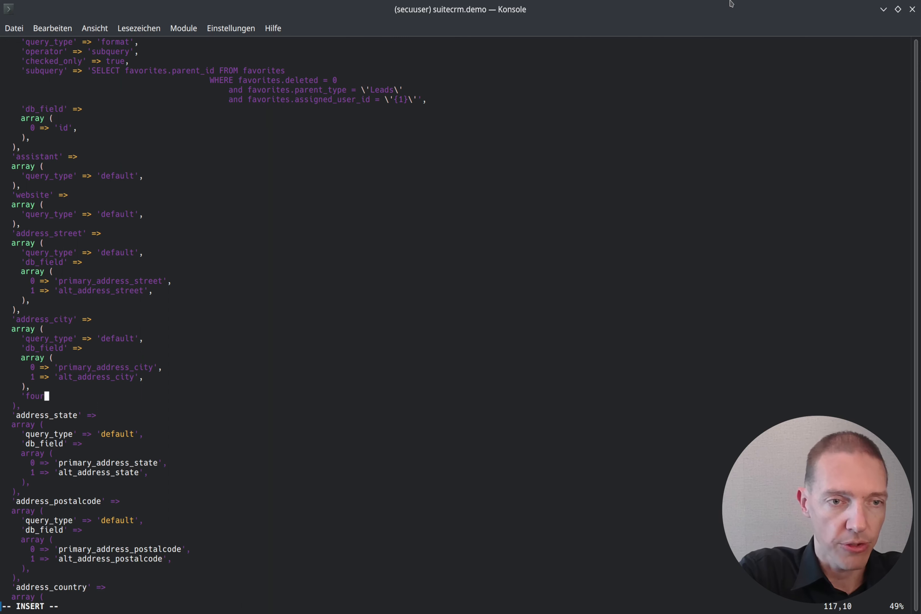
pyautogui.press('BackSpace')
pyautogui.press('BackSpace')
pyautogui.write('rce')
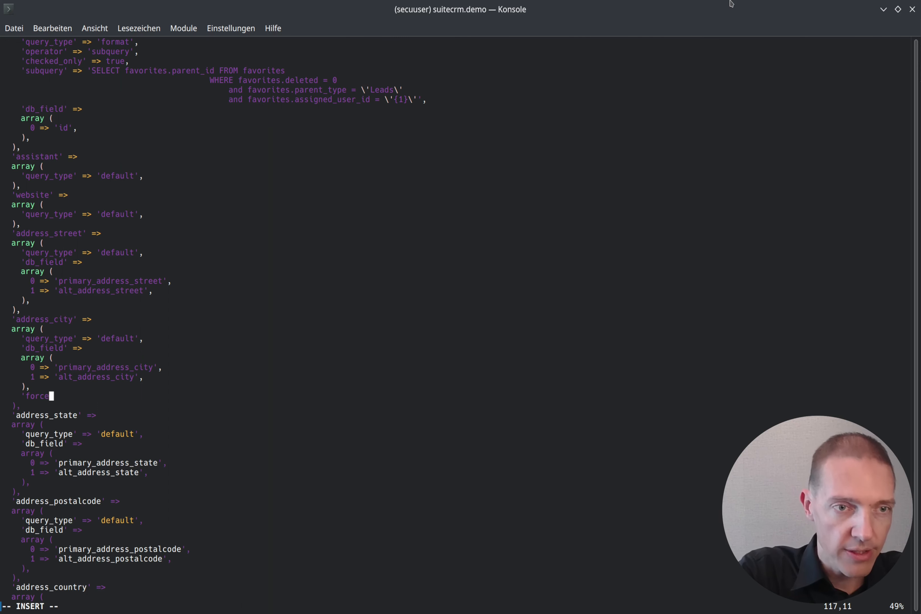
pyautogui.write("_unifiedsearch'")
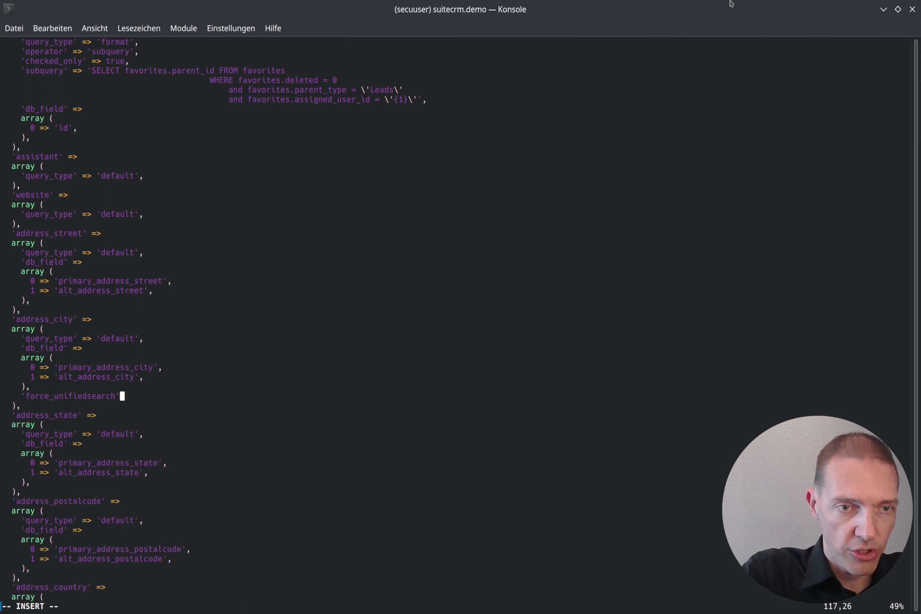
pyautogui.write(' =')
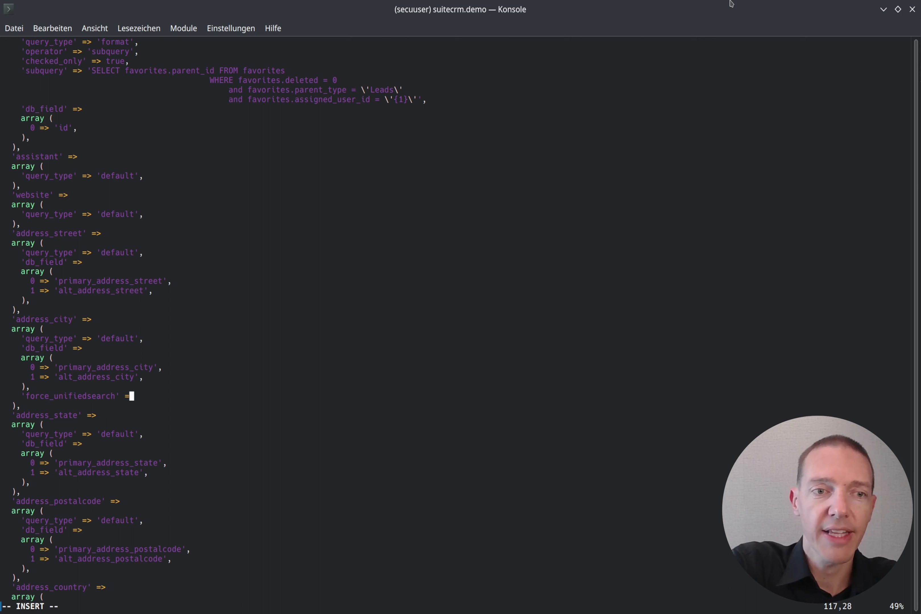
pyautogui.write('> true,')
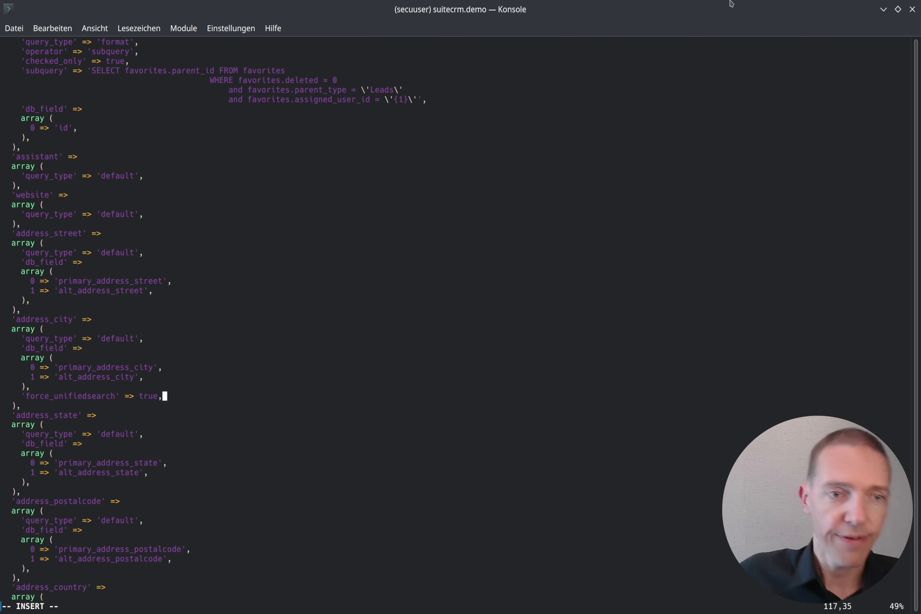
pyautogui.press('Escape')
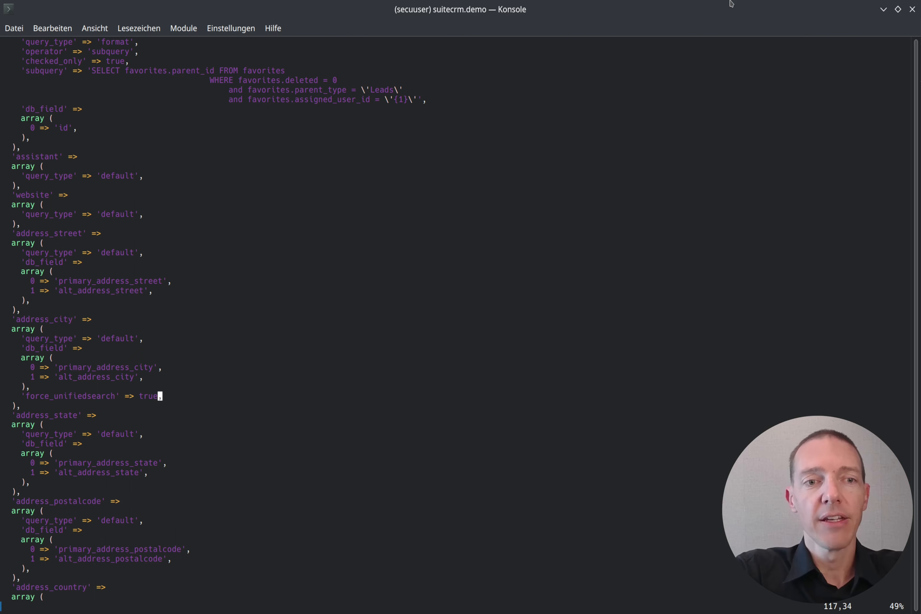
# - Save SearchFields.php and quit vi, switch to Chromium and rerun the SuiteCRM global search for Frankfurt
pyautogui.write(':wq')
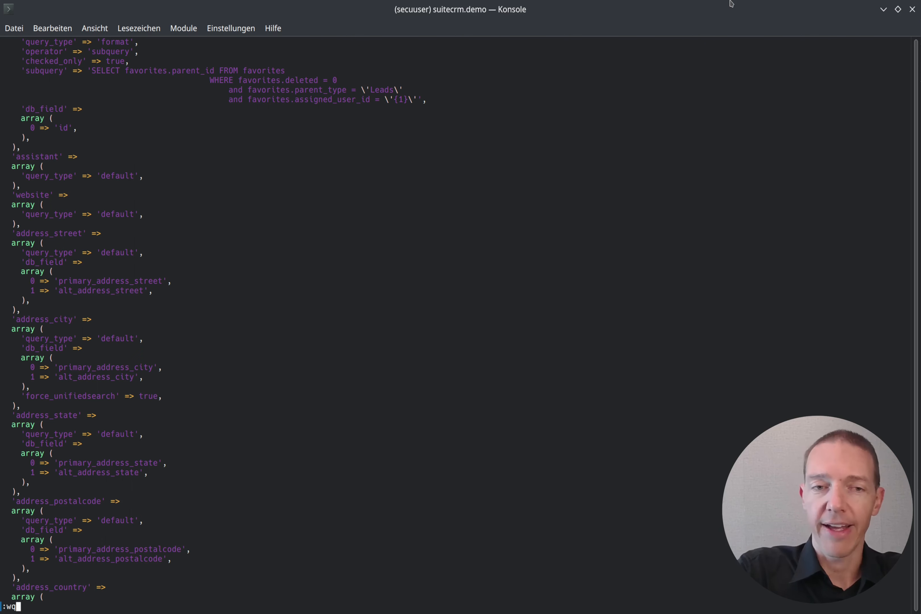
pyautogui.press('Return')
pyautogui.hotkey('alt', 'Tab')
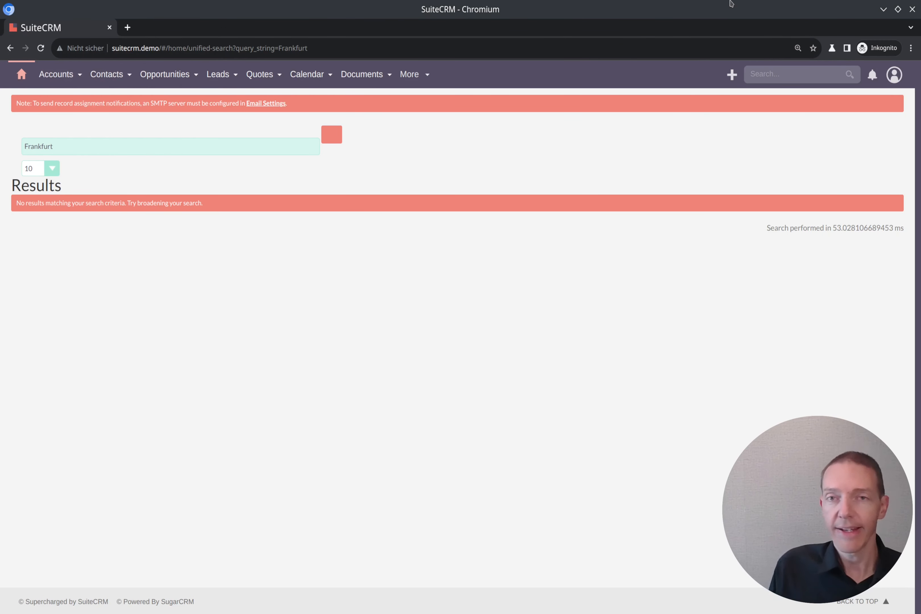
pyautogui.click(337, 138)
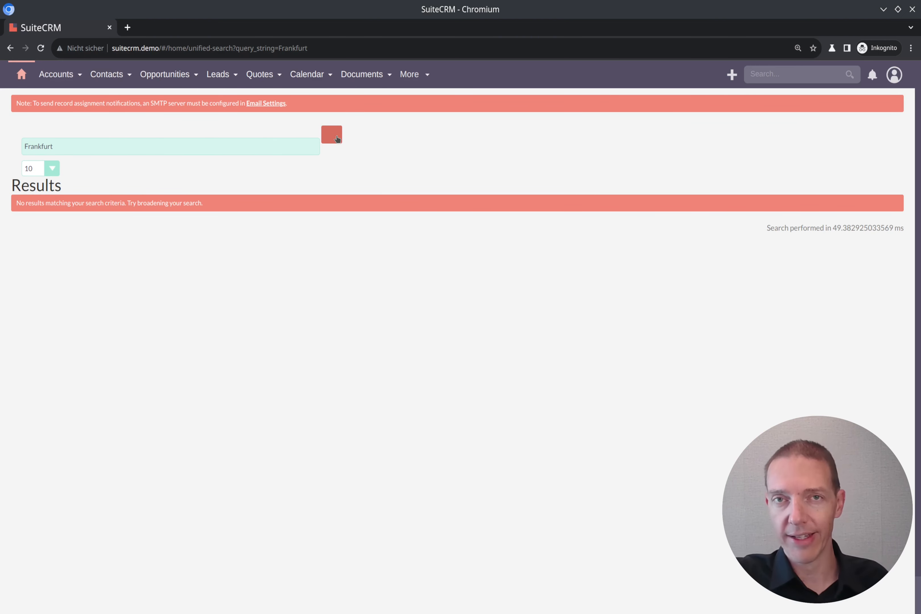
# - Open SuiteCRM's administration page in a new tab and run Quick Repair and Rebuild, reviewing its output
pyautogui.click(893, 76)
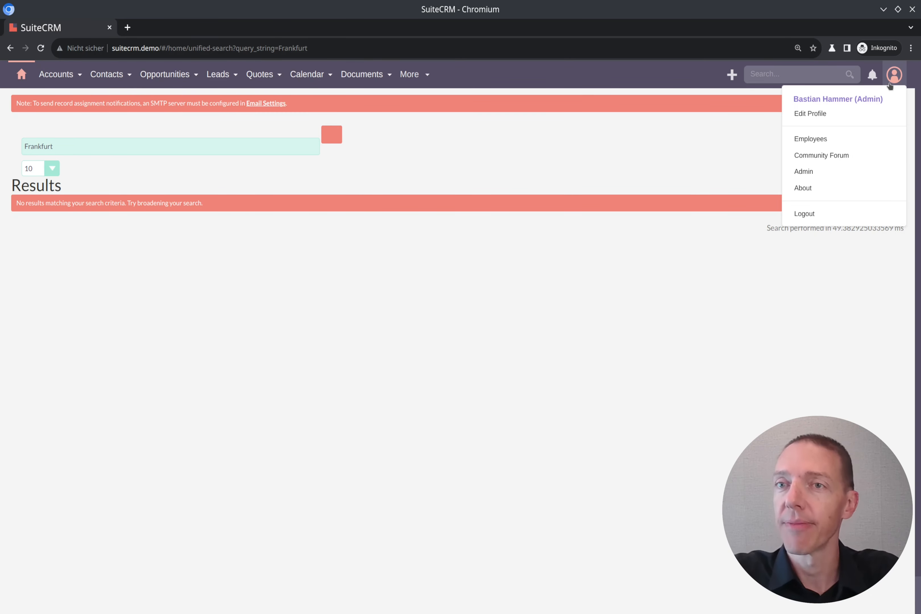
pyautogui.middleClick(811, 174)
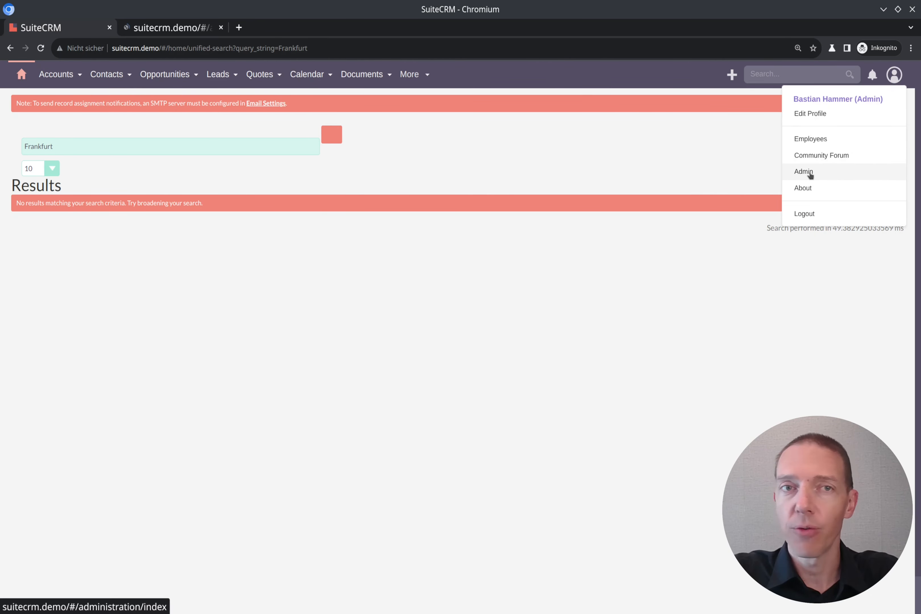
pyautogui.click(810, 175)
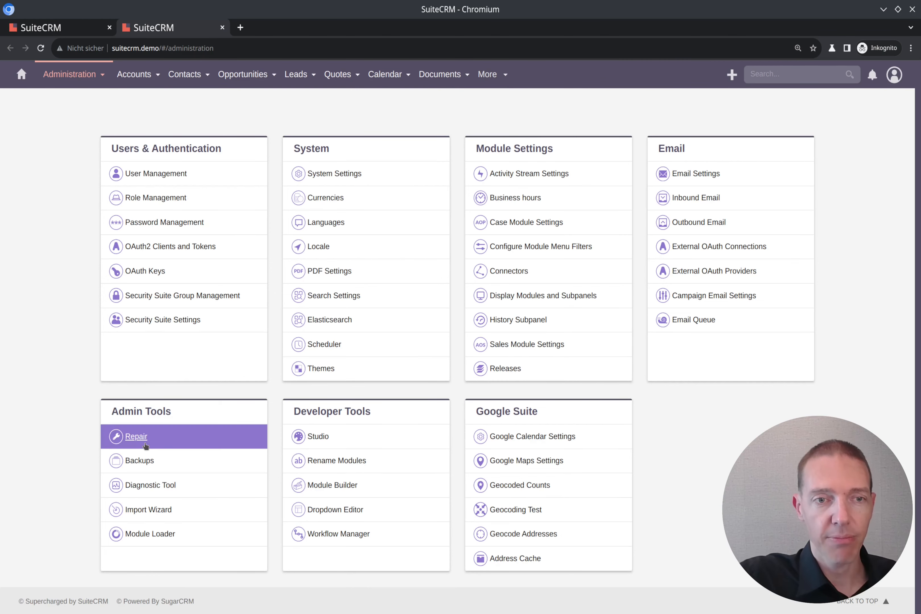
pyautogui.click(136, 436)
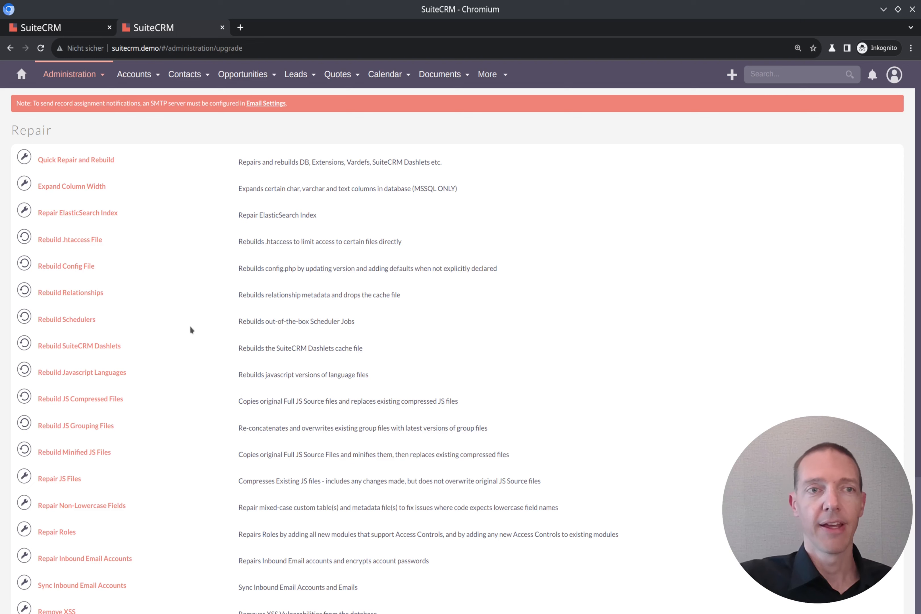
pyautogui.click(99, 158)
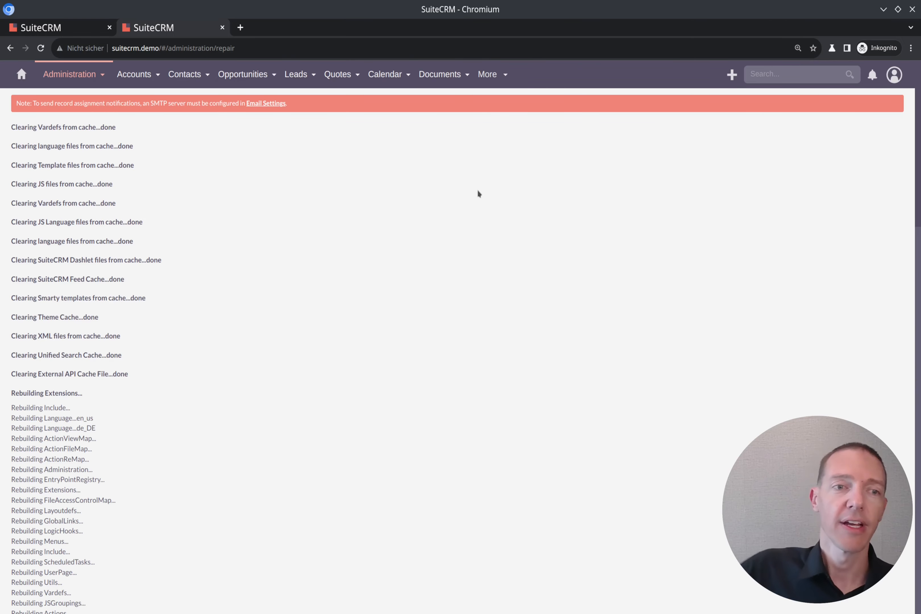
pyautogui.scroll(-10, 234, 434)
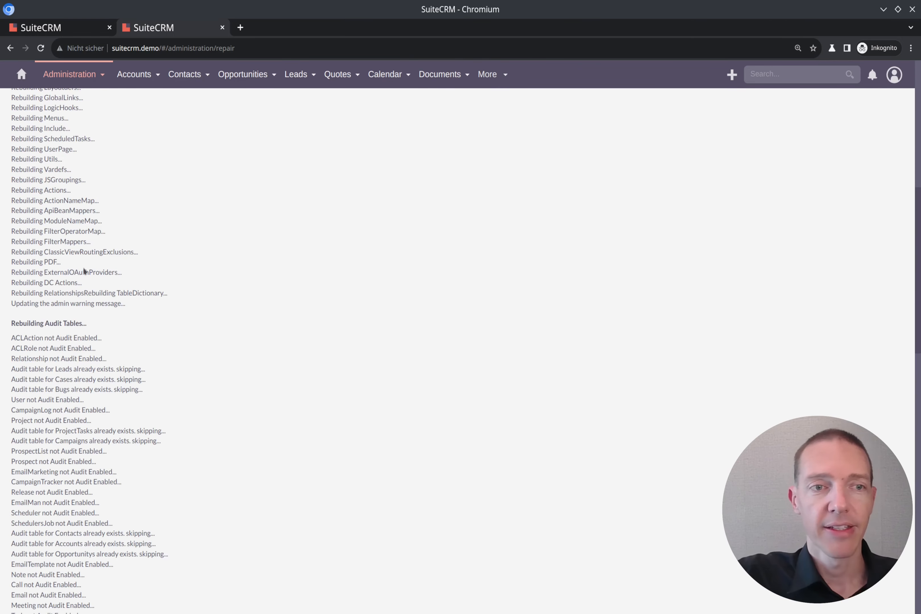
pyautogui.scroll(-15, 219, 309)
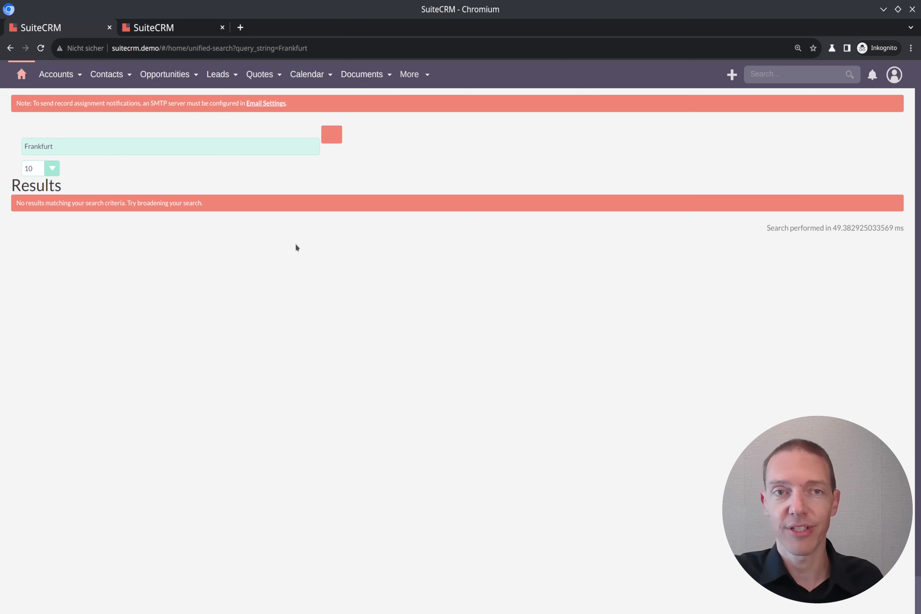
# - Rerun the global search for Frankfurt and open an In Process lead in a new tab to check its primary address city
pyautogui.click(335, 135)
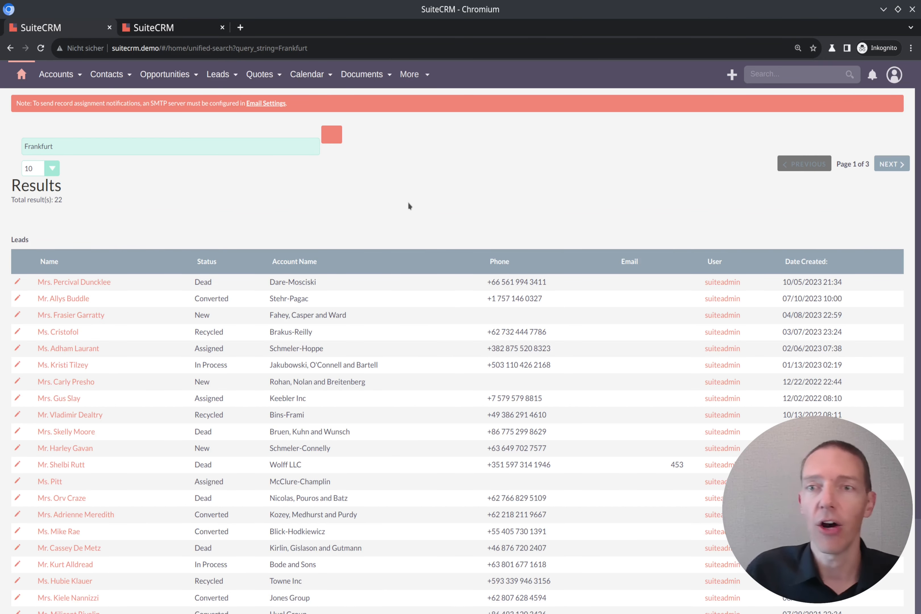
pyautogui.scroll(-3, 392, 209)
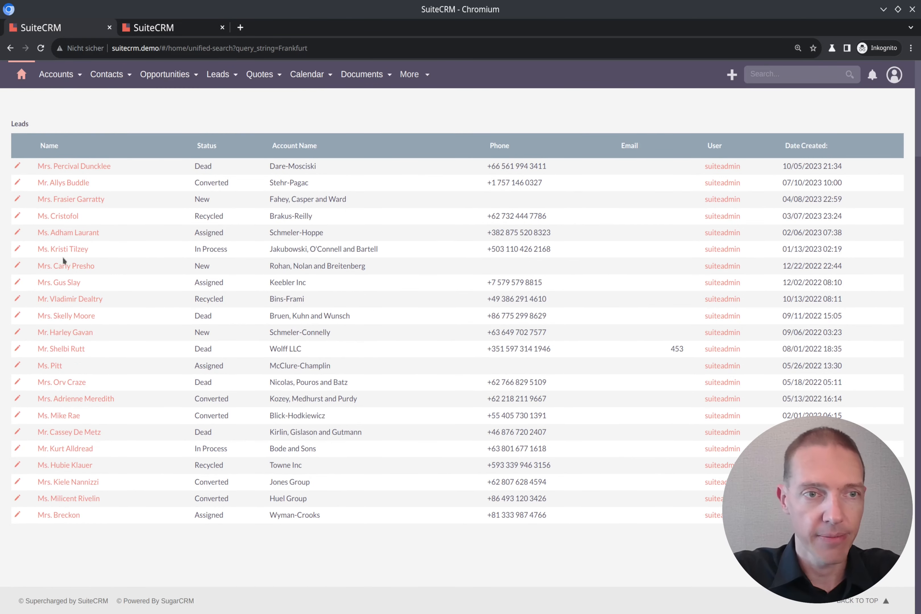
pyautogui.middleClick(75, 249)
pyautogui.hotkey('ctrl', 'Tab')
pyautogui.hotkey('ctrl', 'Tab')
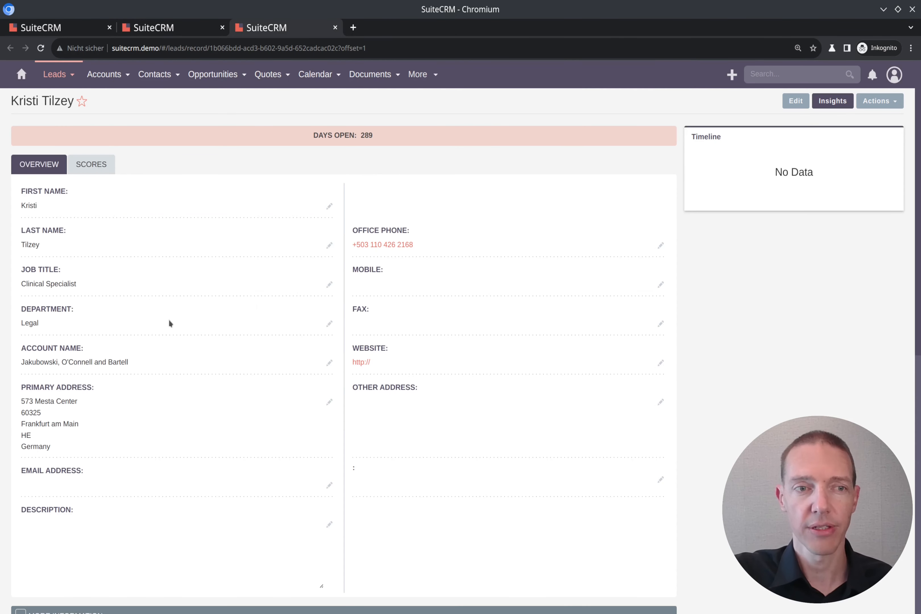
pyautogui.doubleClick(44, 423)
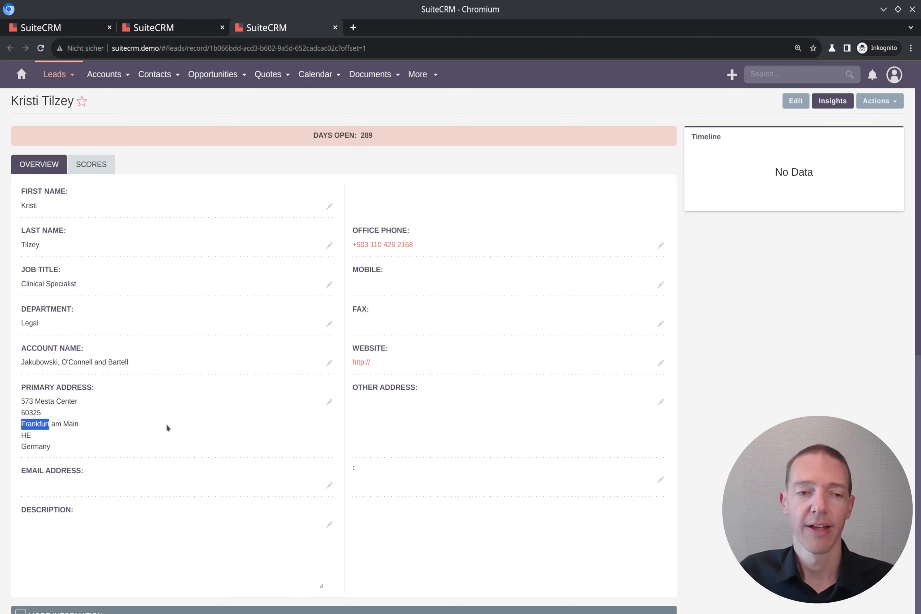
# - Highlight the custom folder in Konsole's current path, and return to Chromium to open the administration overview with the Studio entry
pyautogui.hotkey('alt', 'Tab')
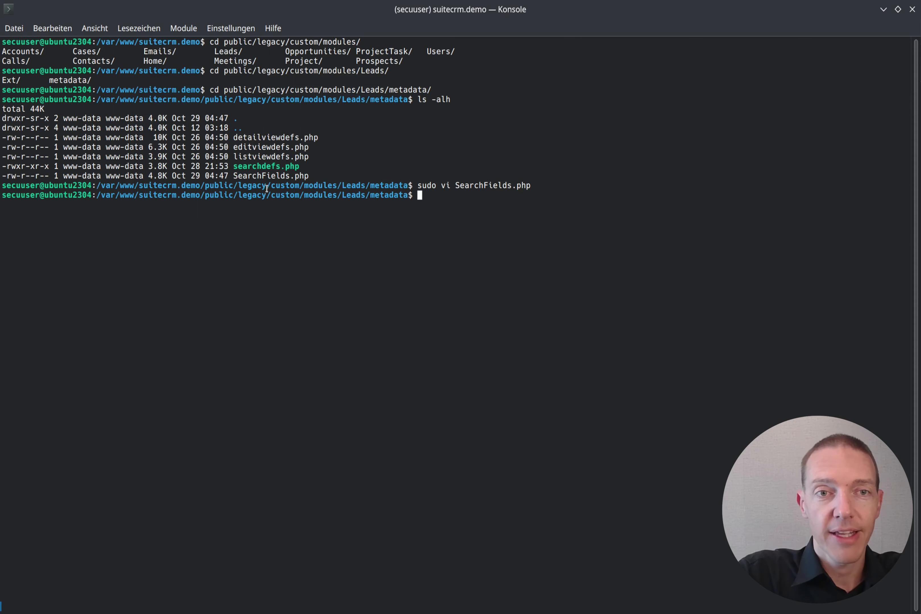
pyautogui.moveTo(271, 195)
pyautogui.mouseDown()
pyautogui.moveTo(300, 201)
pyautogui.moveTo(272, 196)
pyautogui.mouseUp()
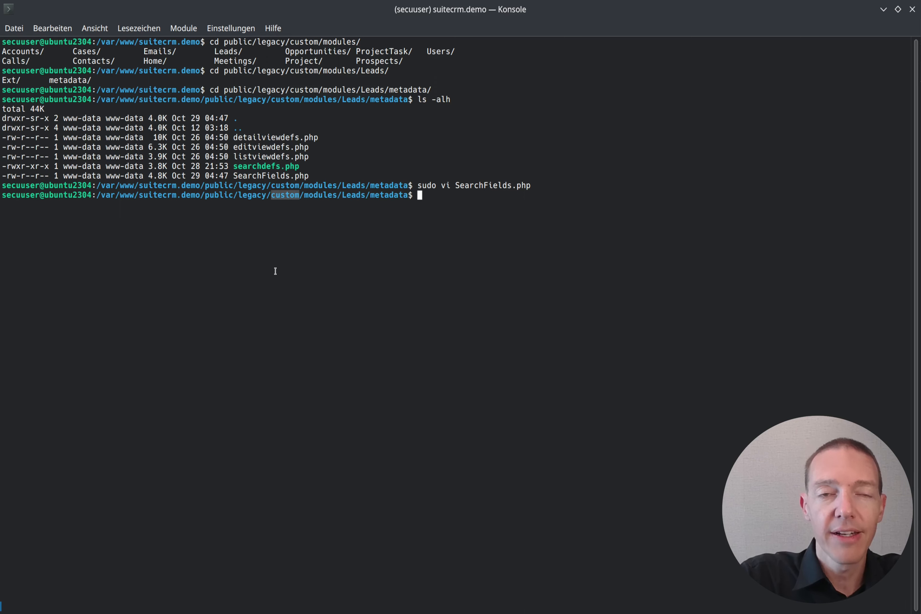
pyautogui.hotkey('alt', 'Tab')
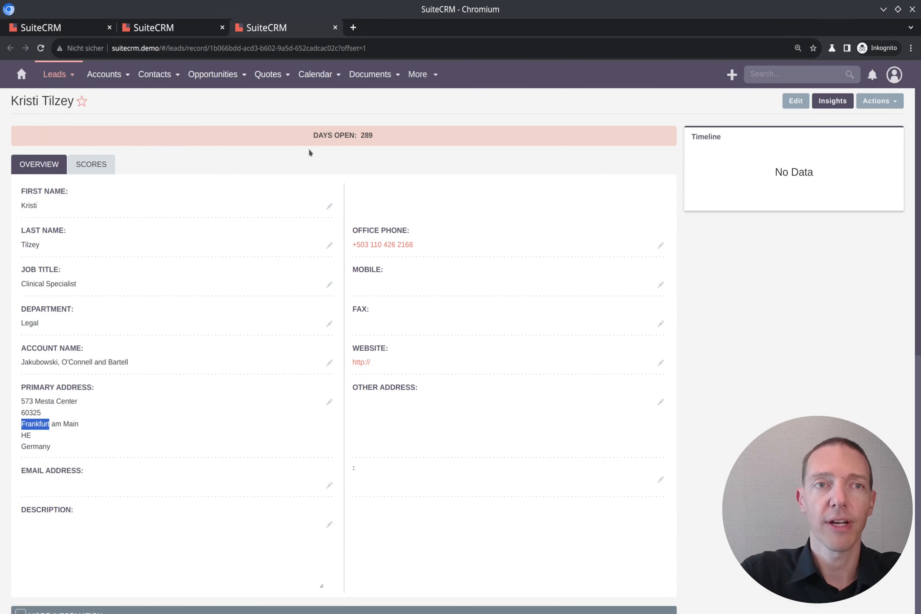
pyautogui.hotkey('ctrl', 'shift', 'Tab')
pyautogui.click(81, 76)
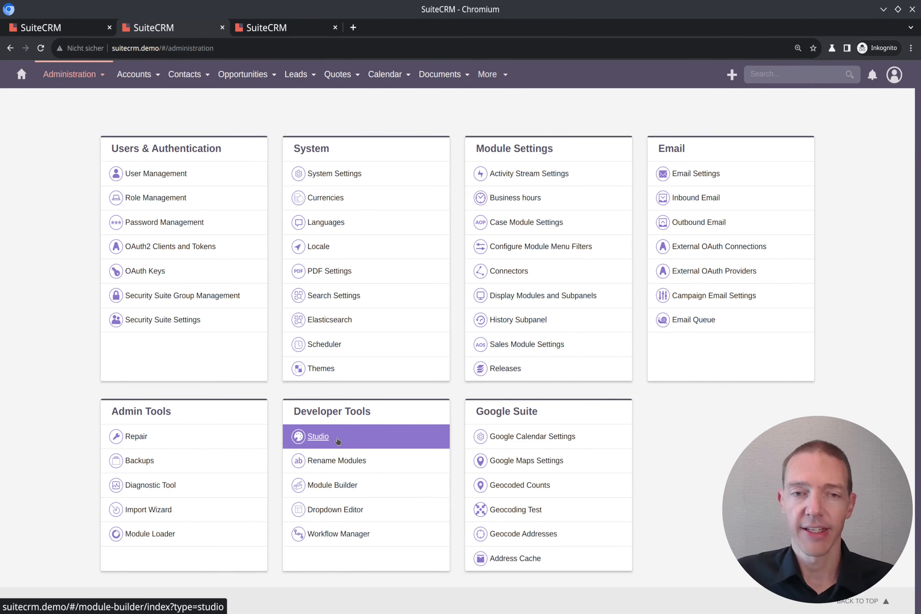
# - Switch to Konsole, change to the directory /var/www/suitecrm.demo/public/legacy/ and list its contents with ls -lah
pyautogui.hotkey('alt', 'Tab')
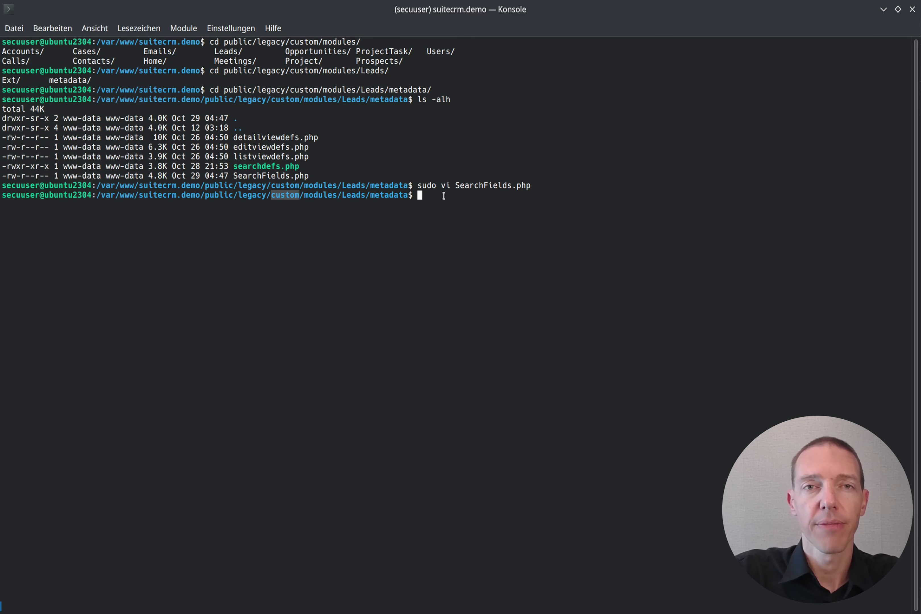
pyautogui.click(270, 196)
pyautogui.moveTo(270, 195); pyautogui.dragTo(97, 197)
pyautogui.hotkey('ctrl', 'c')
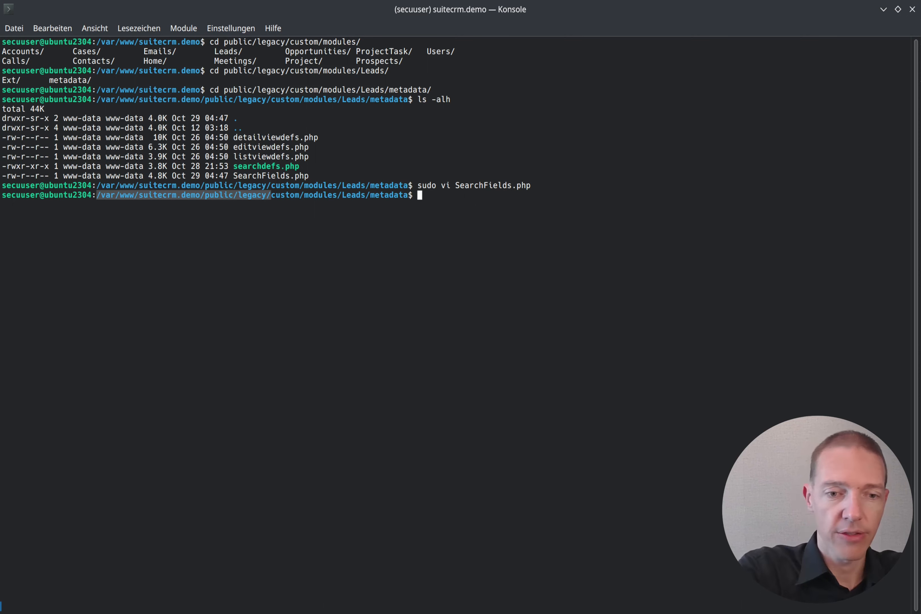
pyautogui.write('cd')
pyautogui.hotkey('ctrl', 'shift', 'v')
pyautogui.press('Return')
pyautogui.write('ls -alh')
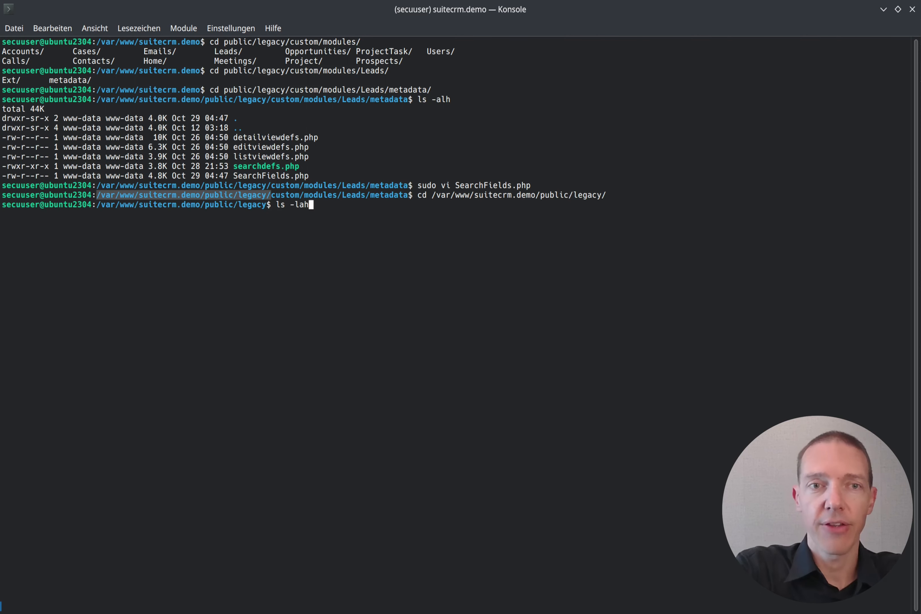
pyautogui.press('Return')
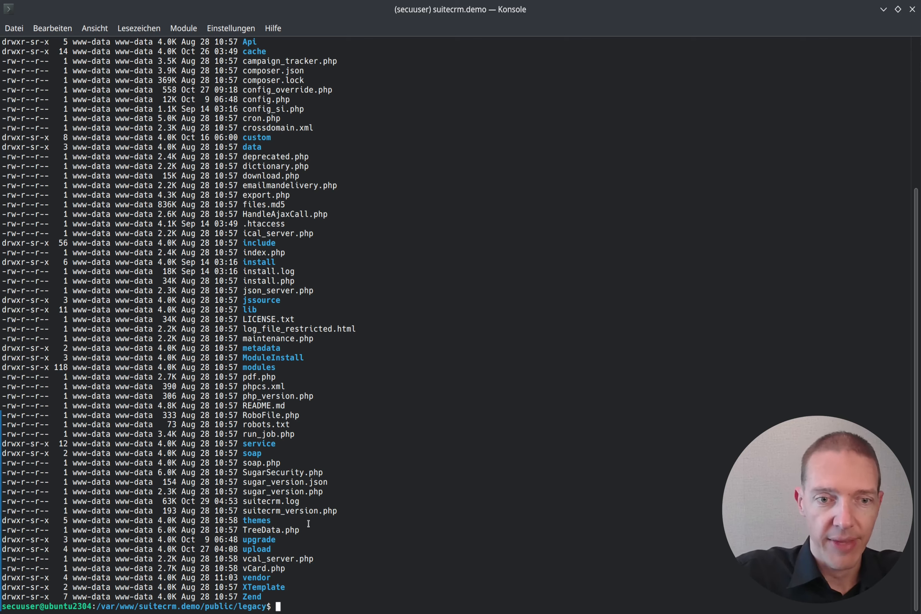
# - Change to the core directory modules/Leads/metadata/ and list its files with ls -lah
pyautogui.moveTo(273, 613)
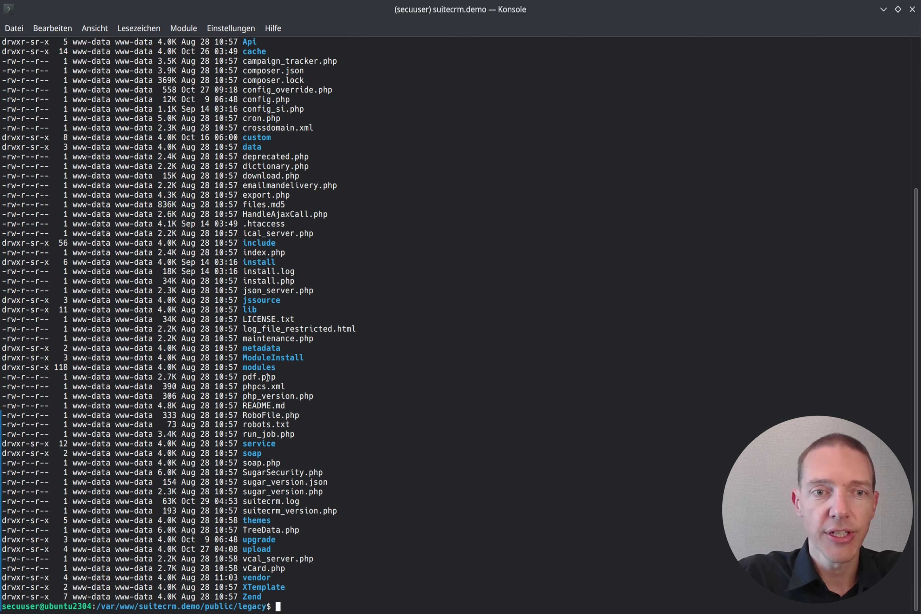
pyautogui.write('cd mod')
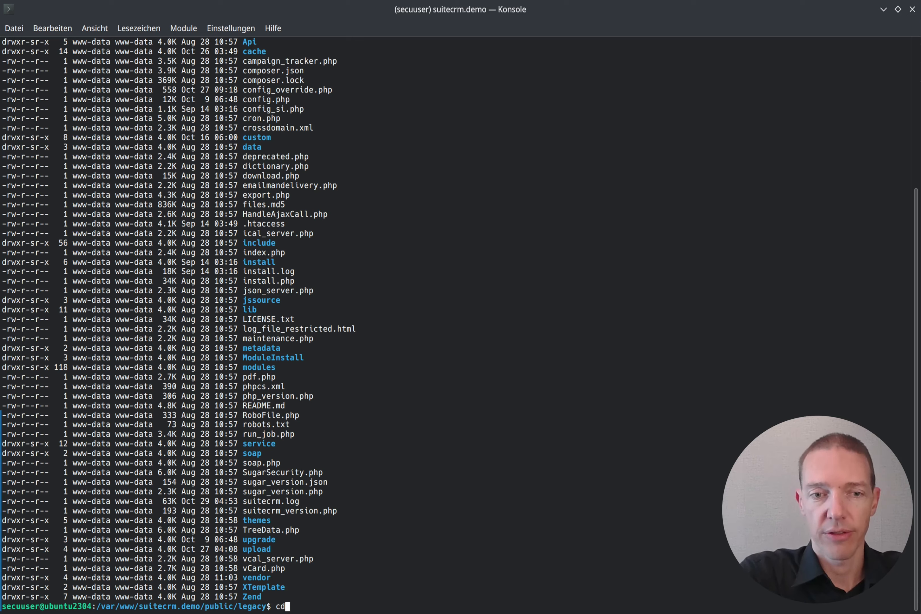
pyautogui.press('Tab')
pyautogui.write('Lead')
pyautogui.press('Tab')
pyautogui.write('met')
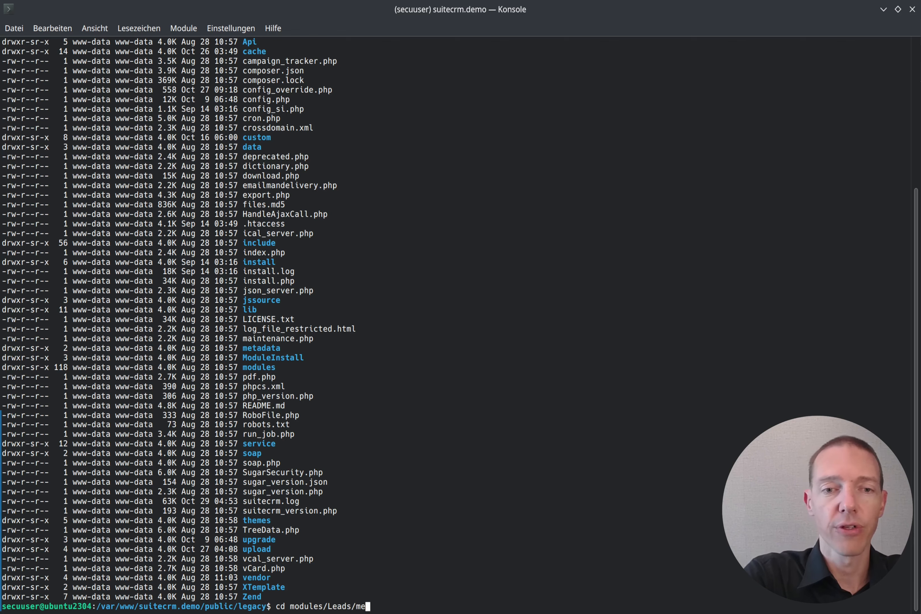
pyautogui.press('Tab')
pyautogui.press('Return')
pyautogui.write('ls -lah')
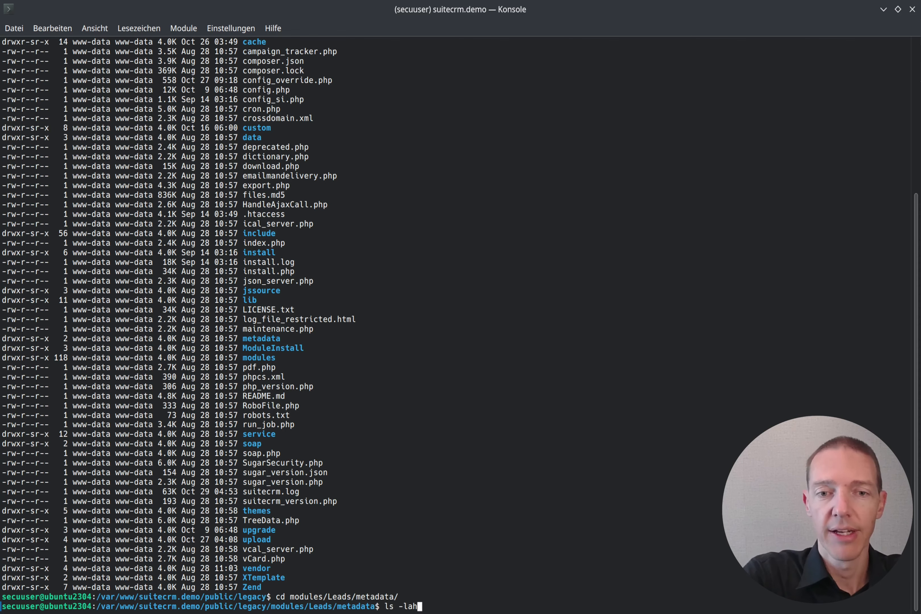
pyautogui.press('Return')
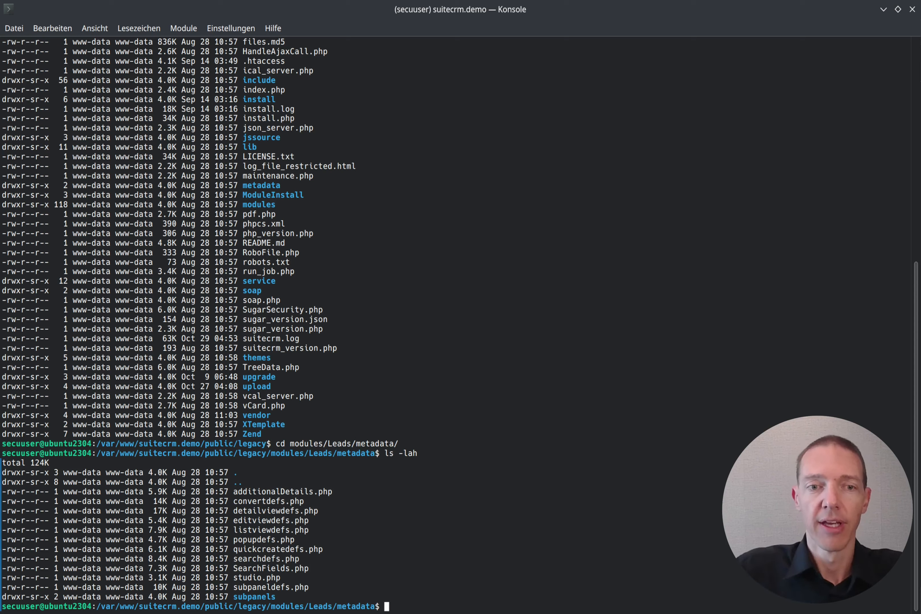
# - View the core SearchFields.php with less, page to its end, return to the search_name entry near the start and quit
pyautogui.write('less Sea')
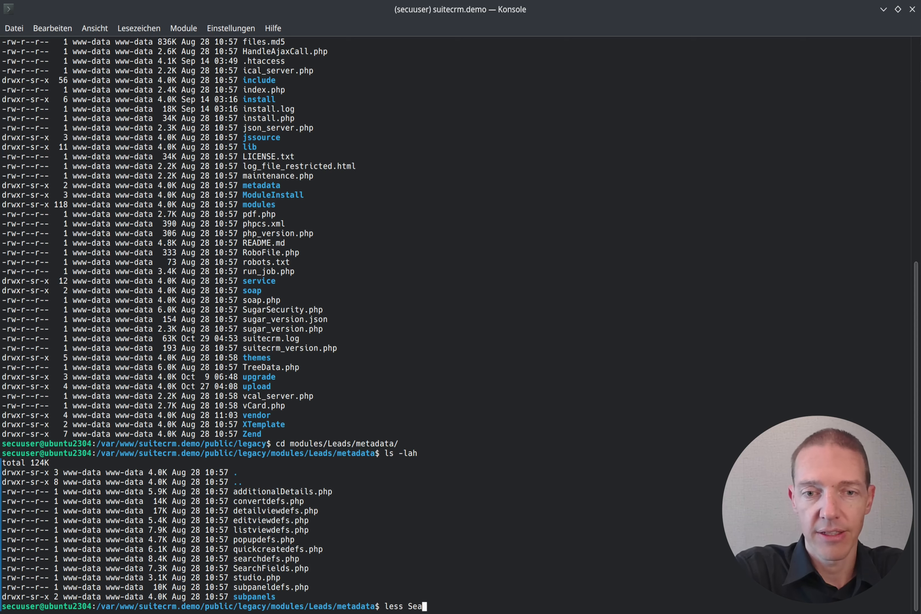
pyautogui.press('Tab')
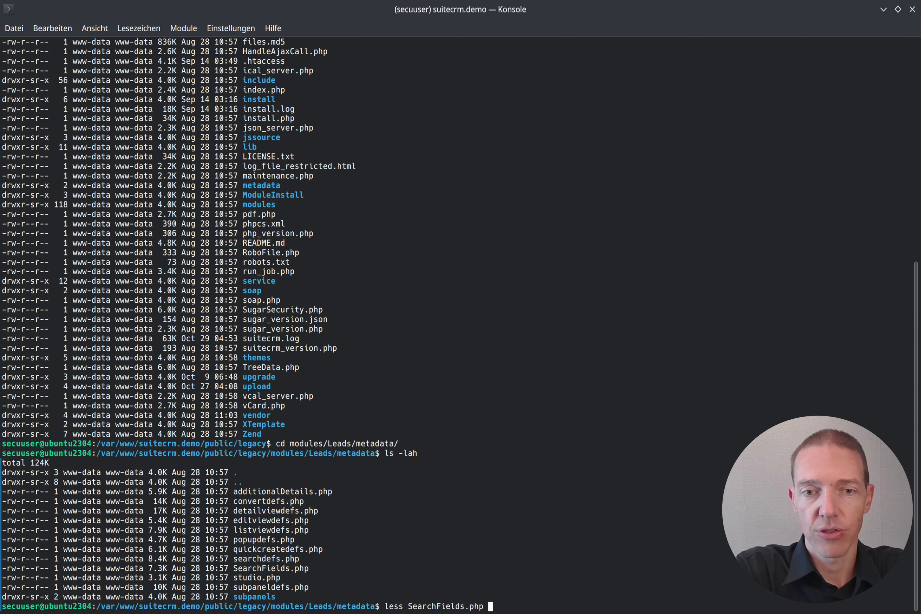
pyautogui.press('Return')
pyautogui.press('space')
pyautogui.press('space')
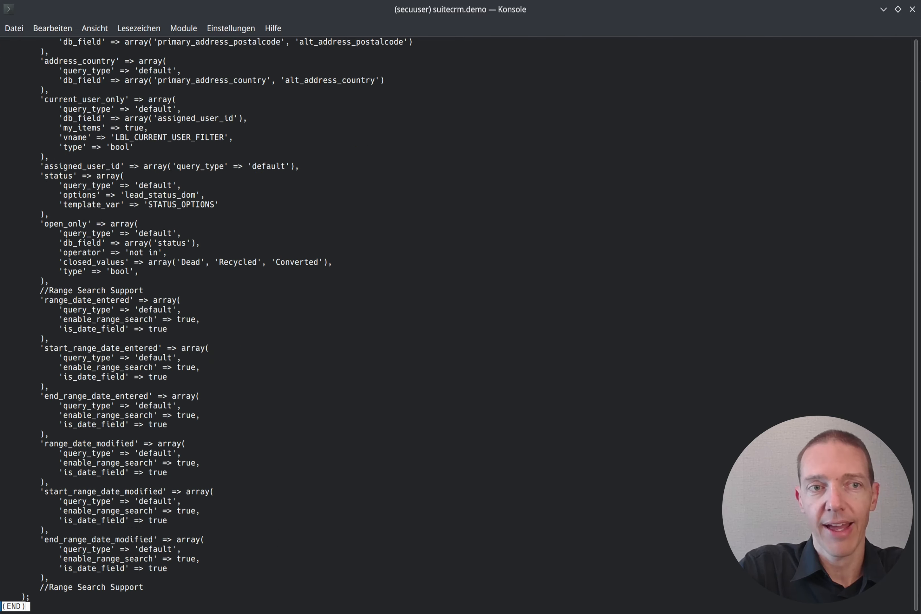
pyautogui.press('g')
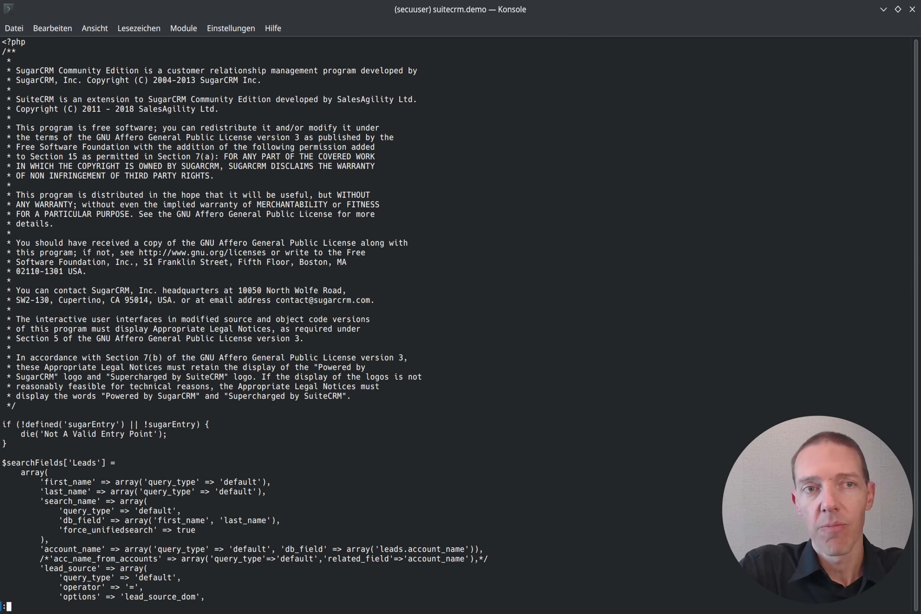
pyautogui.press('q')
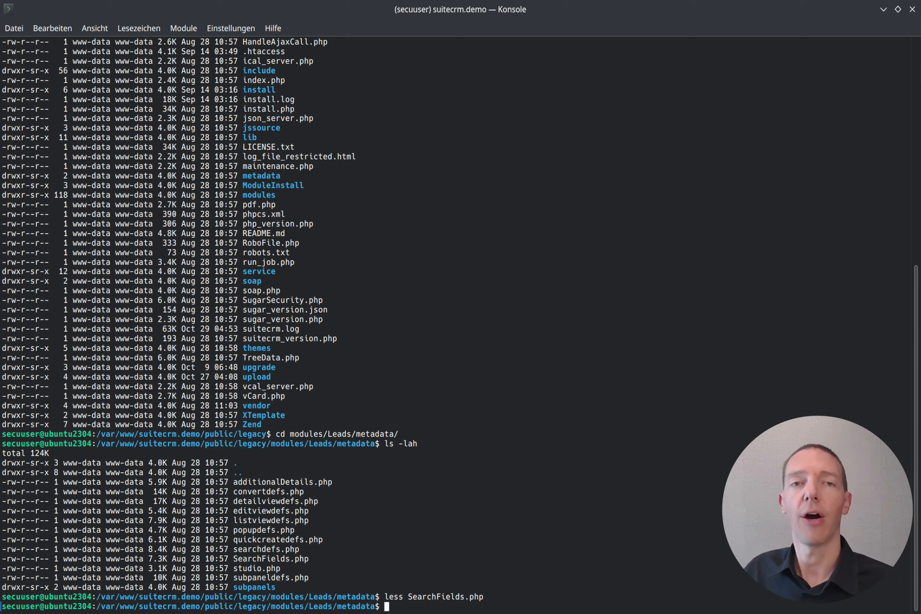